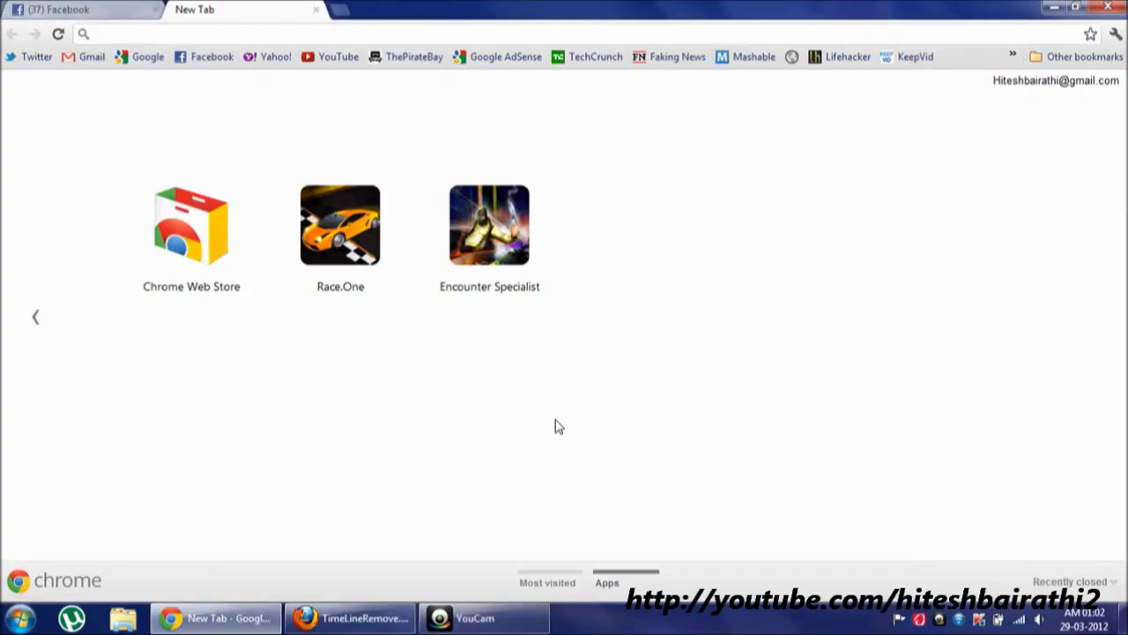
# Open the account's own Facebook profile, then go back to the empty new tab.
pyautogui.click(122, 9)
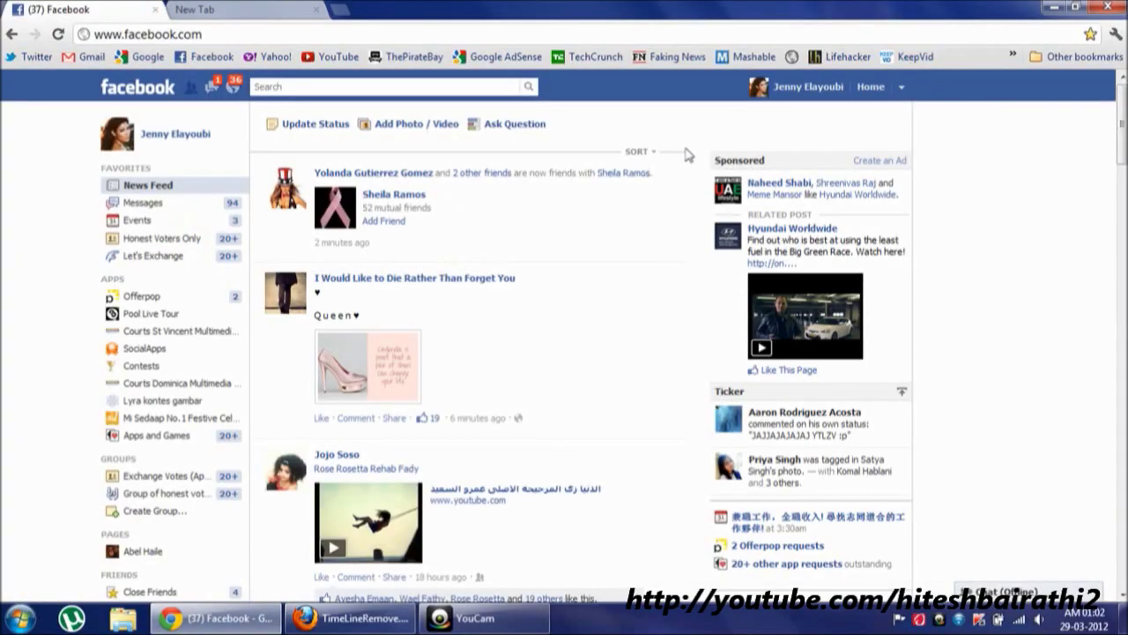
pyautogui.click(796, 100)
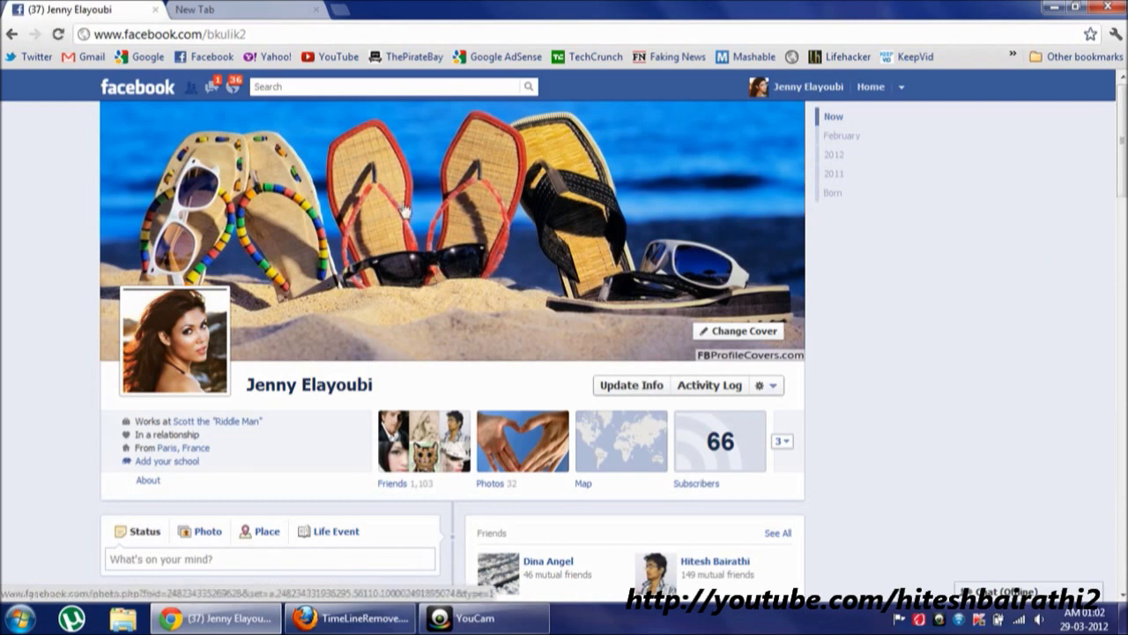
pyautogui.click(315, 8)
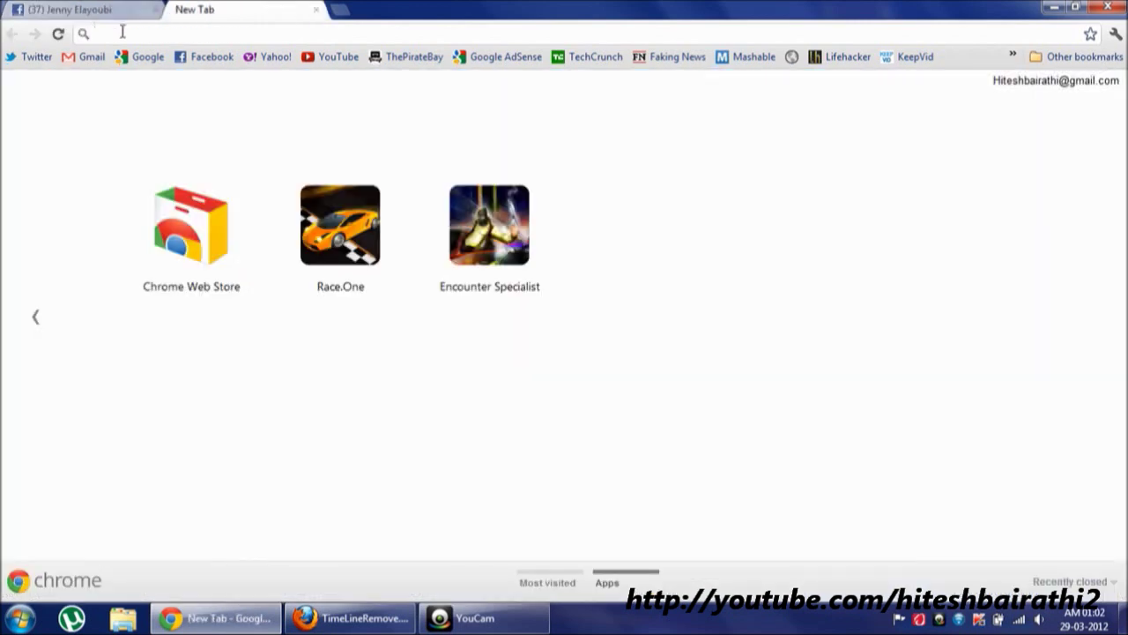
# Go to timelineremove.com and download and install the Chrome version of TimelineRemove.
pyautogui.write('timelineremove.com')
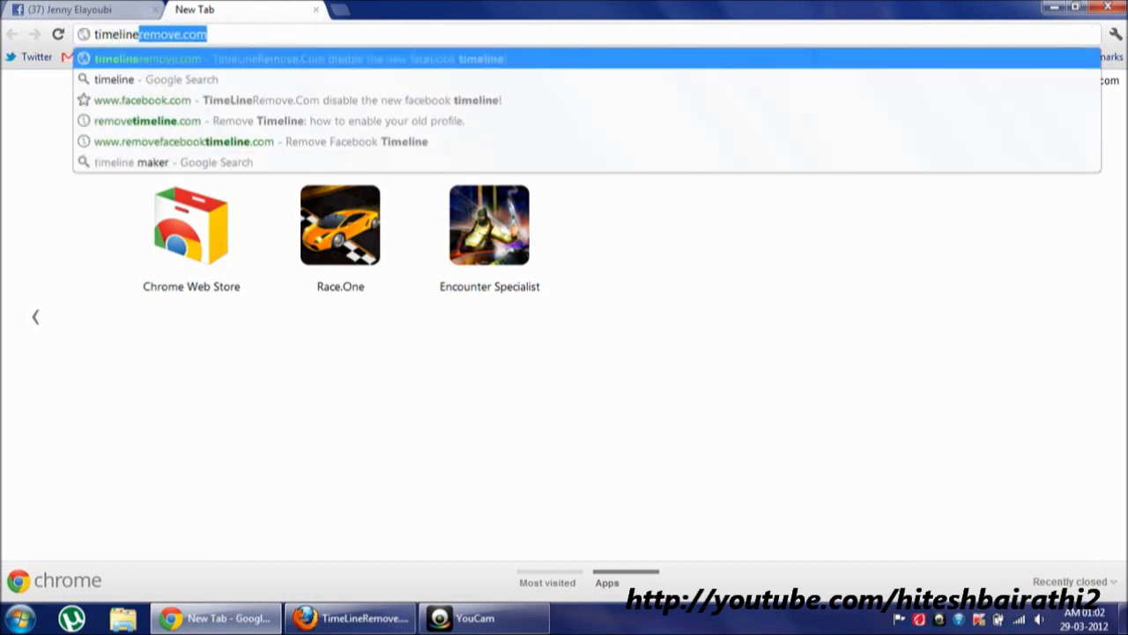
pyautogui.press('Right')
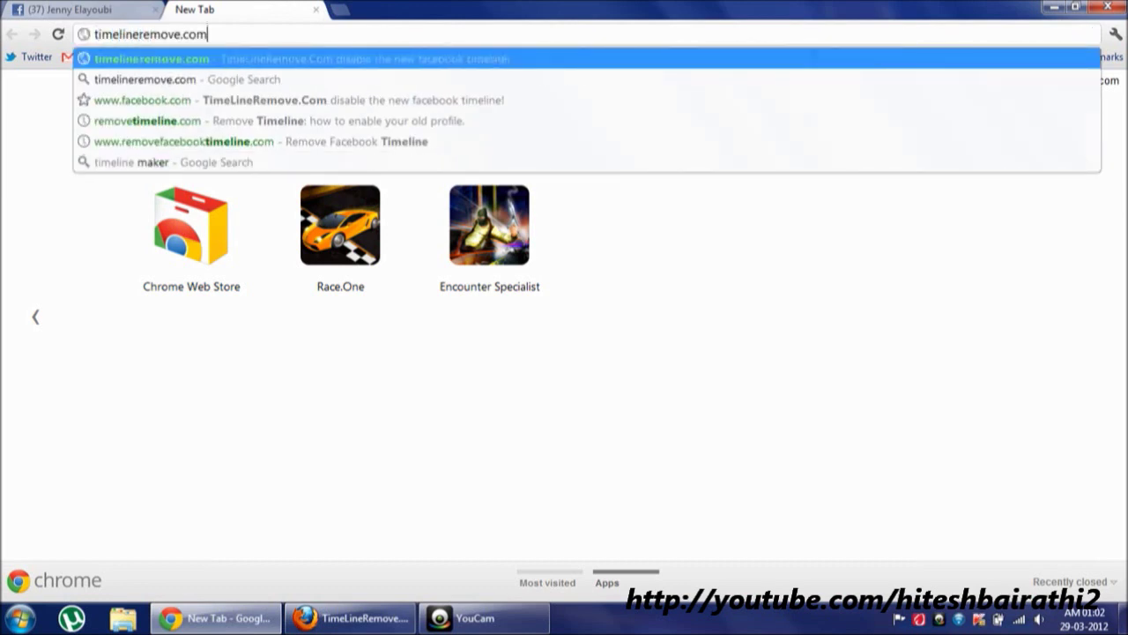
pyautogui.press('Return')
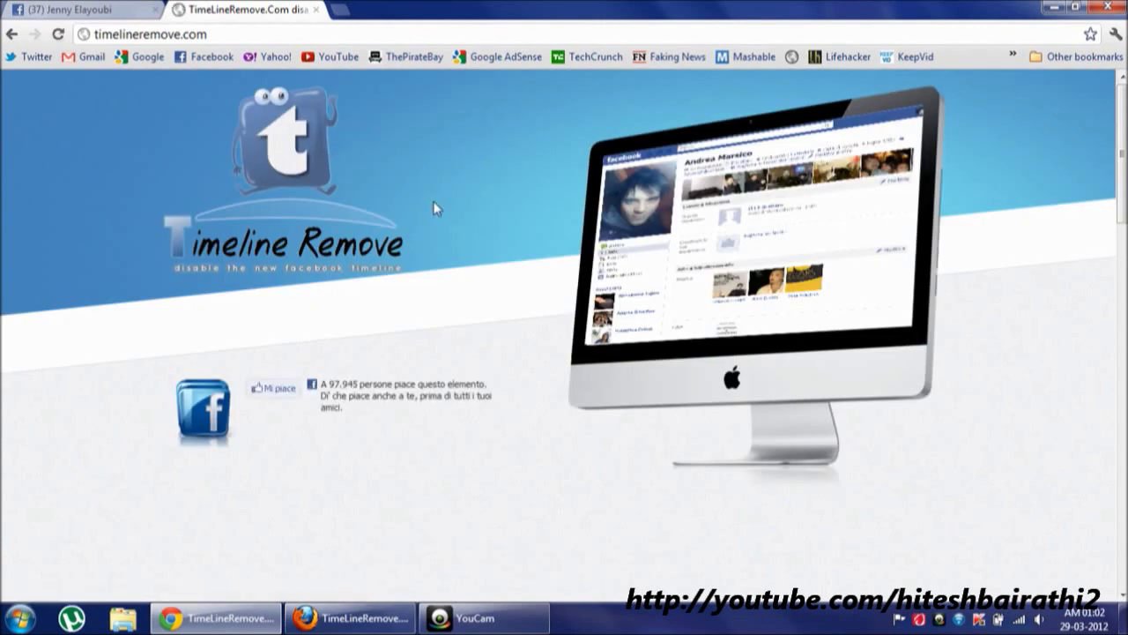
pyautogui.scroll(-10, 433, 208)
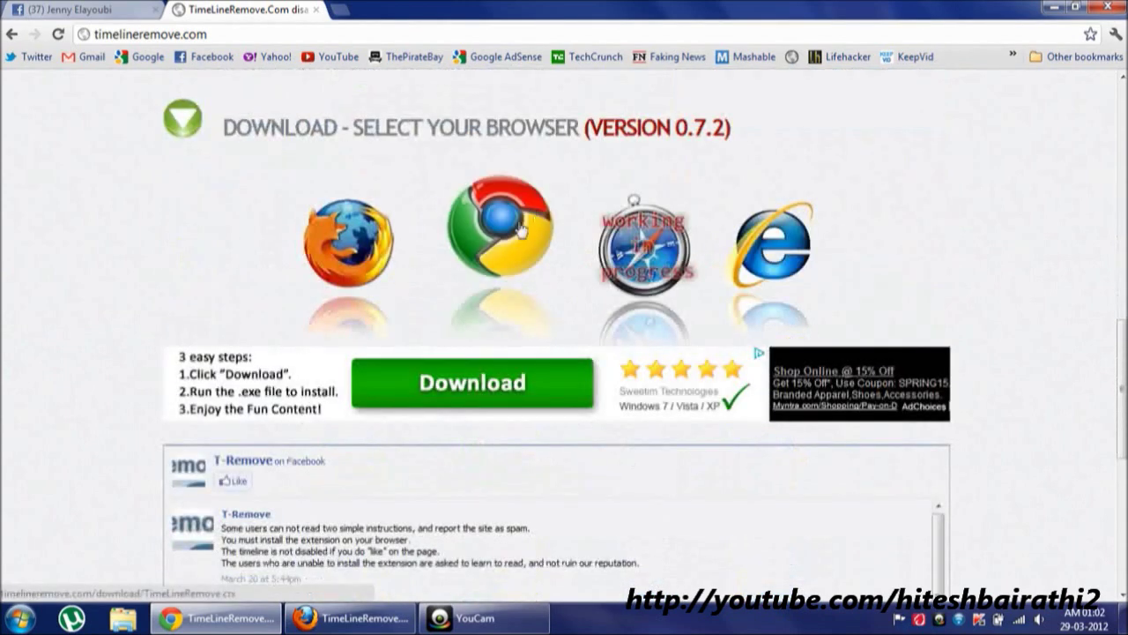
pyautogui.click(520, 229)
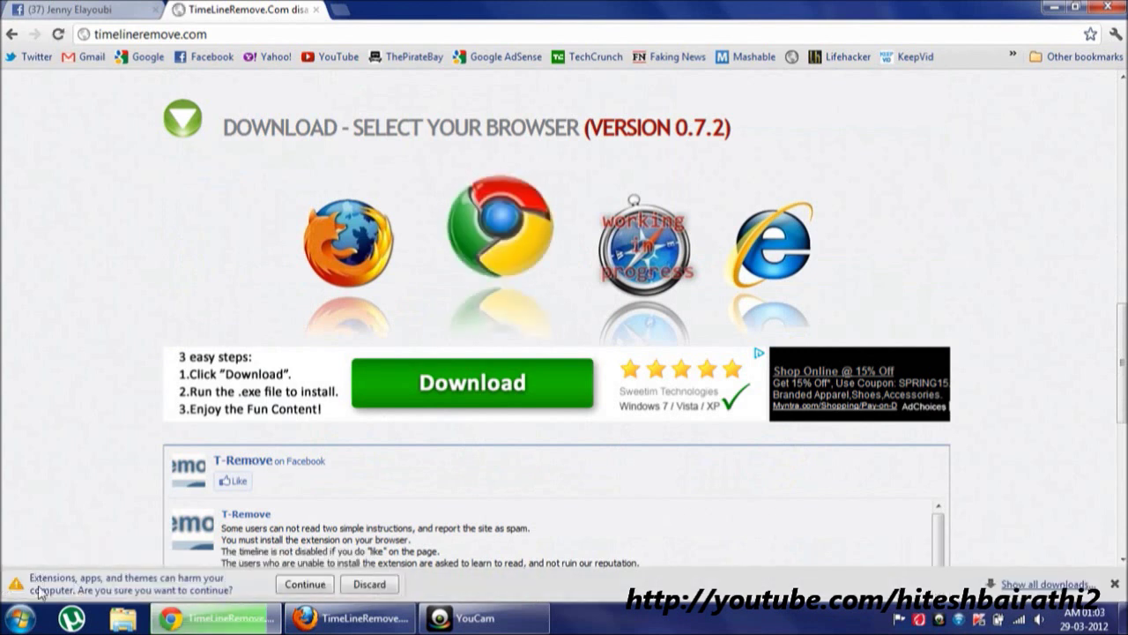
pyautogui.click(303, 585)
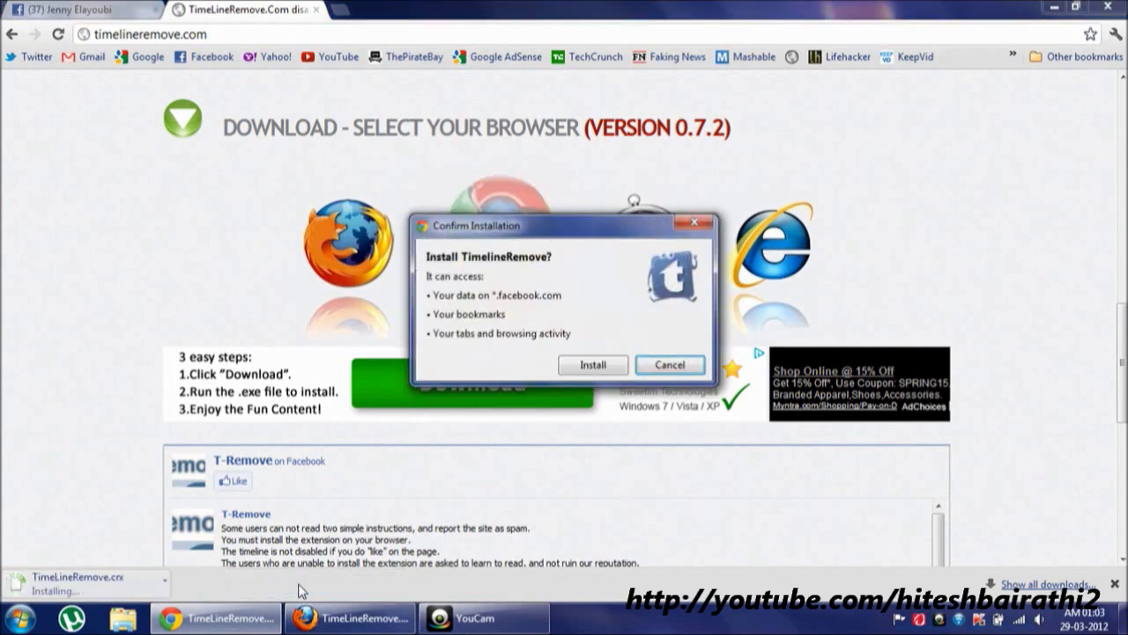
pyautogui.click(592, 365)
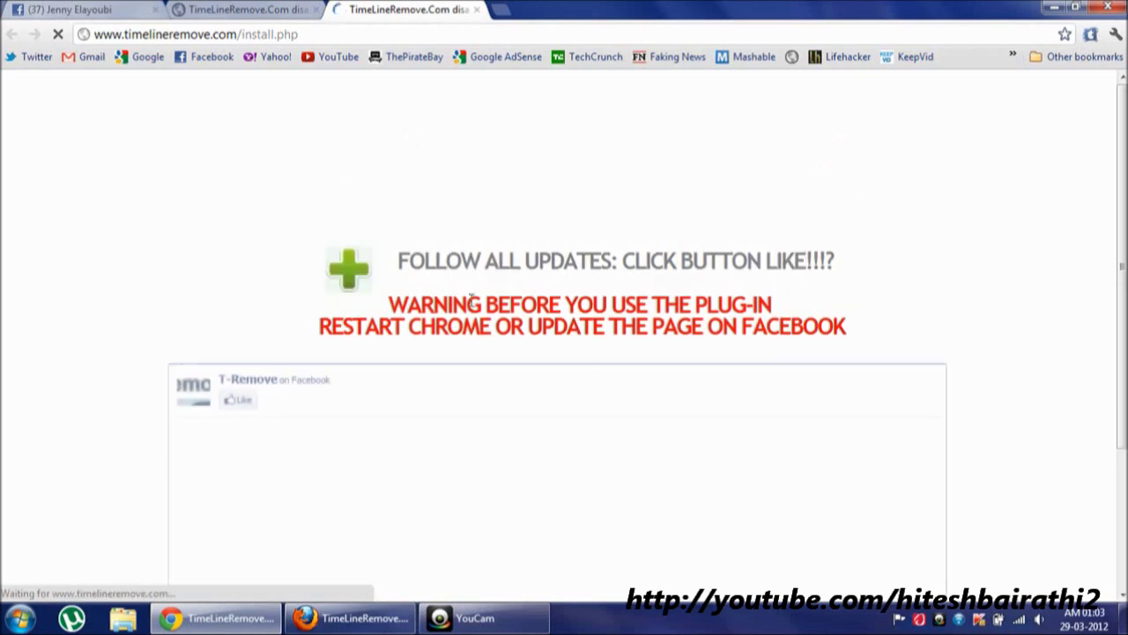
# Return to the Facebook profile tab and scroll through it.
pyautogui.click(79, 9)
pyautogui.scroll(-10, 340, 362)
pyautogui.scroll(15, 340, 362)
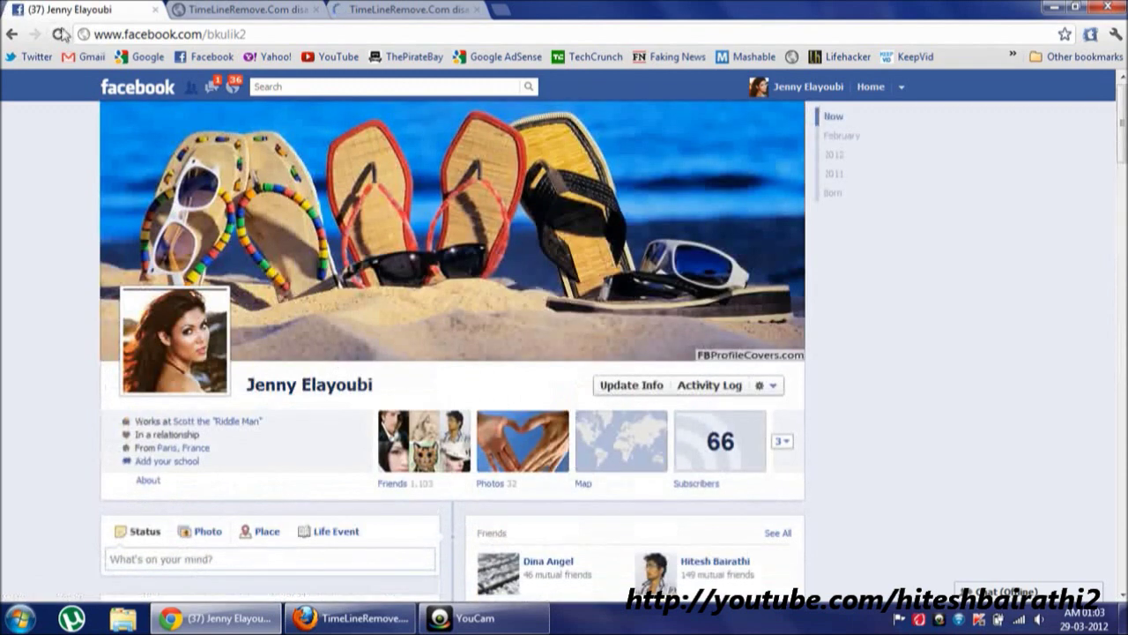
# Reload the own profile so the extension applies, and check TimelineRemove's status.
pyautogui.click(60, 34)
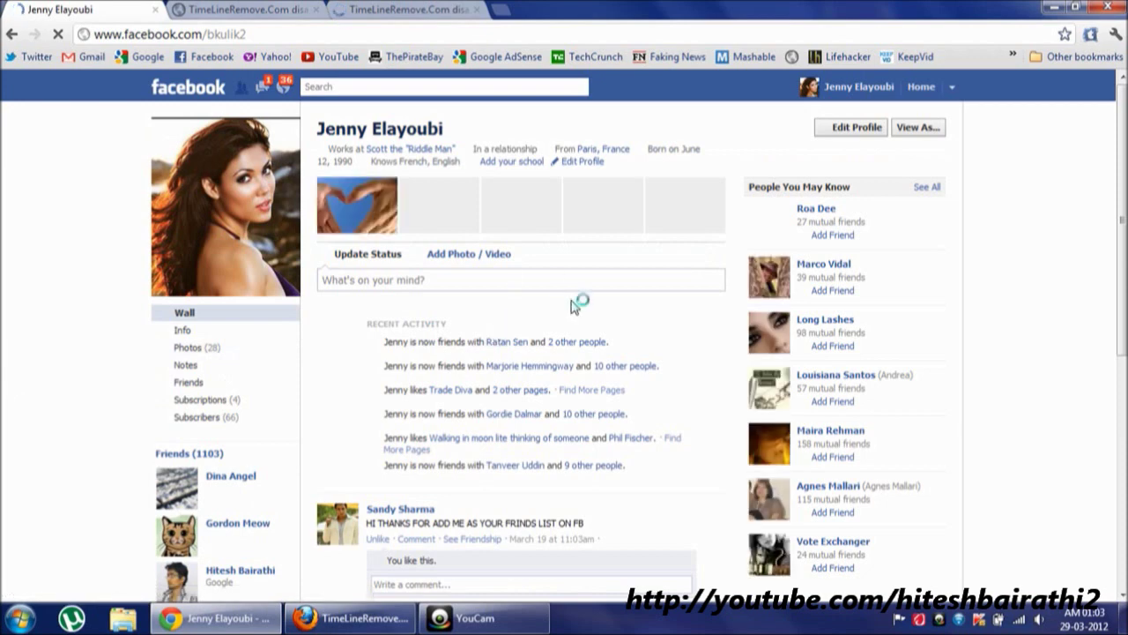
pyautogui.scroll(-5, 577, 311)
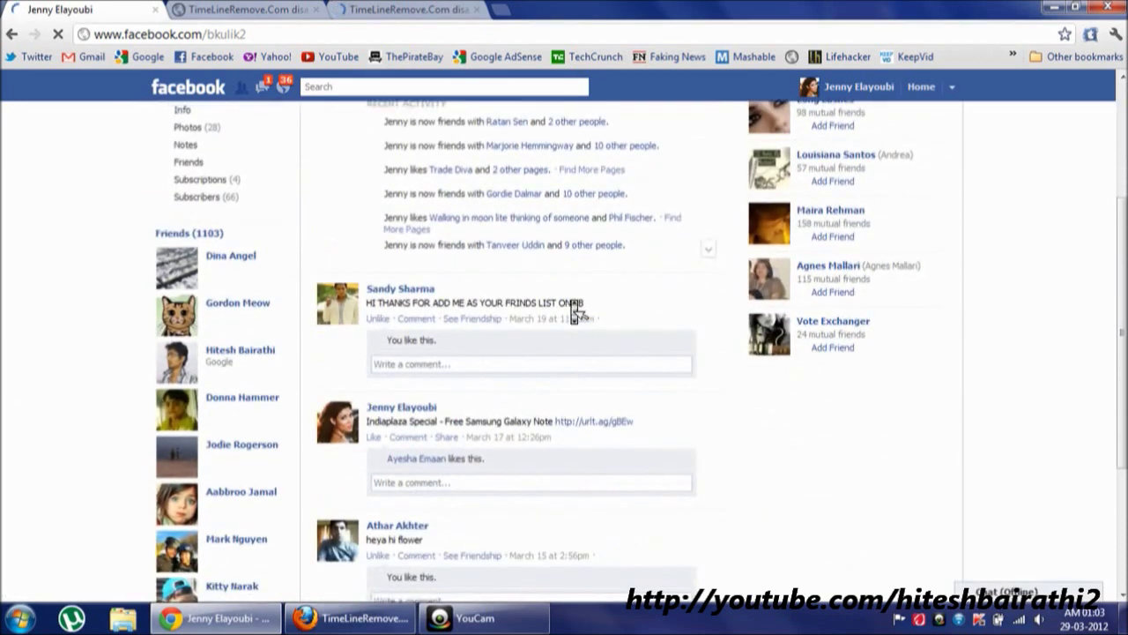
pyautogui.scroll(-1, 577, 312)
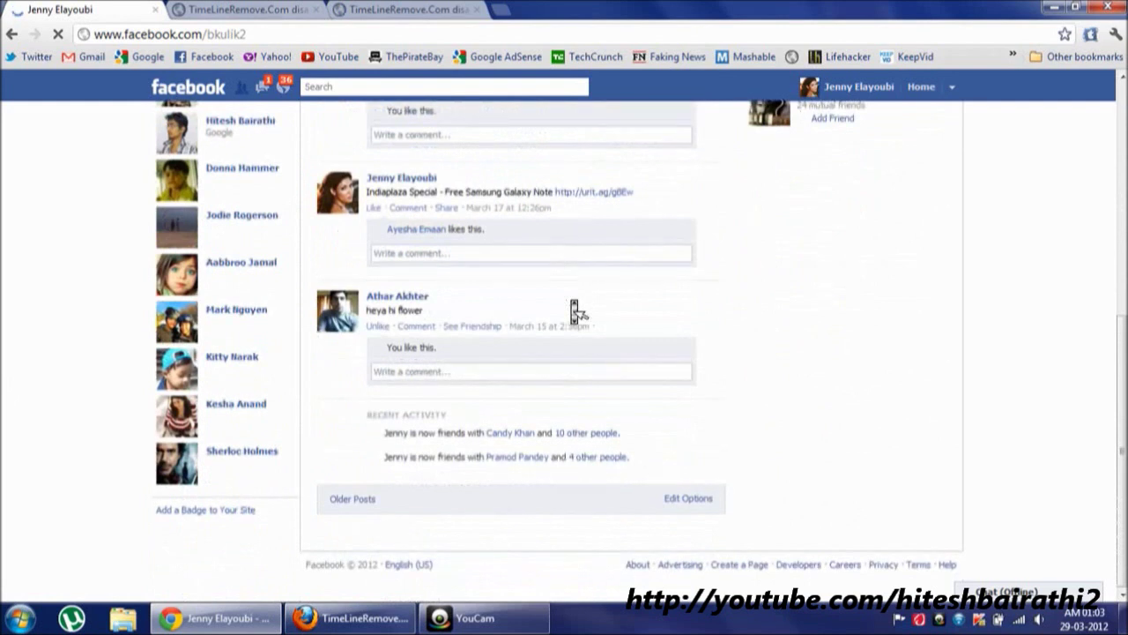
pyautogui.click(1091, 35)
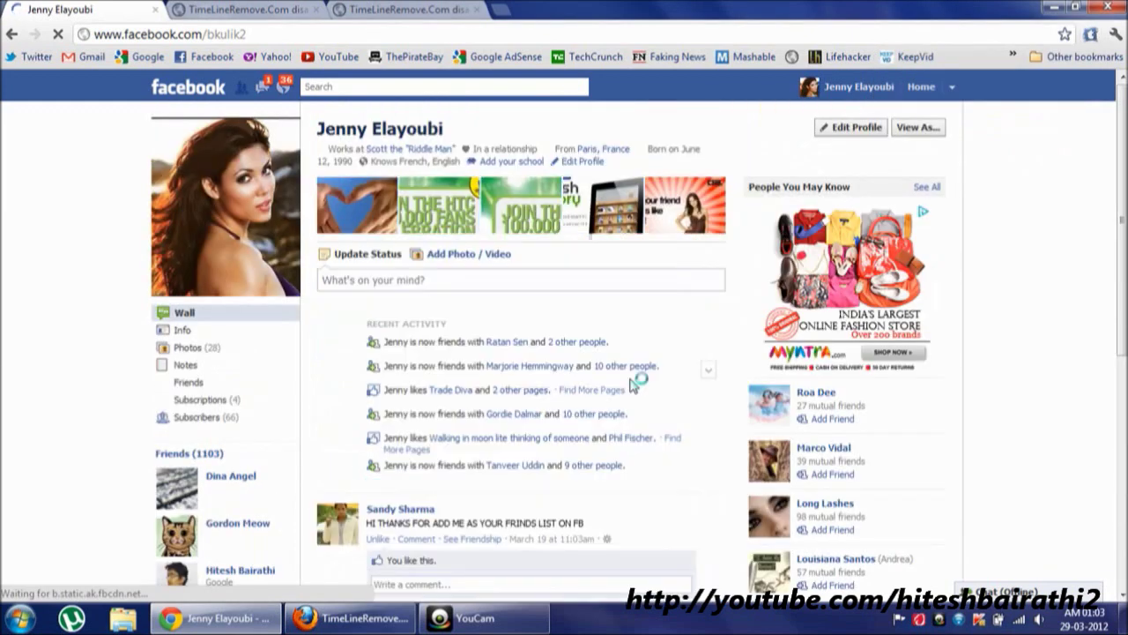
# Open two friends' profiles to check their layout and confirm TimelineRemove is active.
pyautogui.scroll(-5, 633, 390)
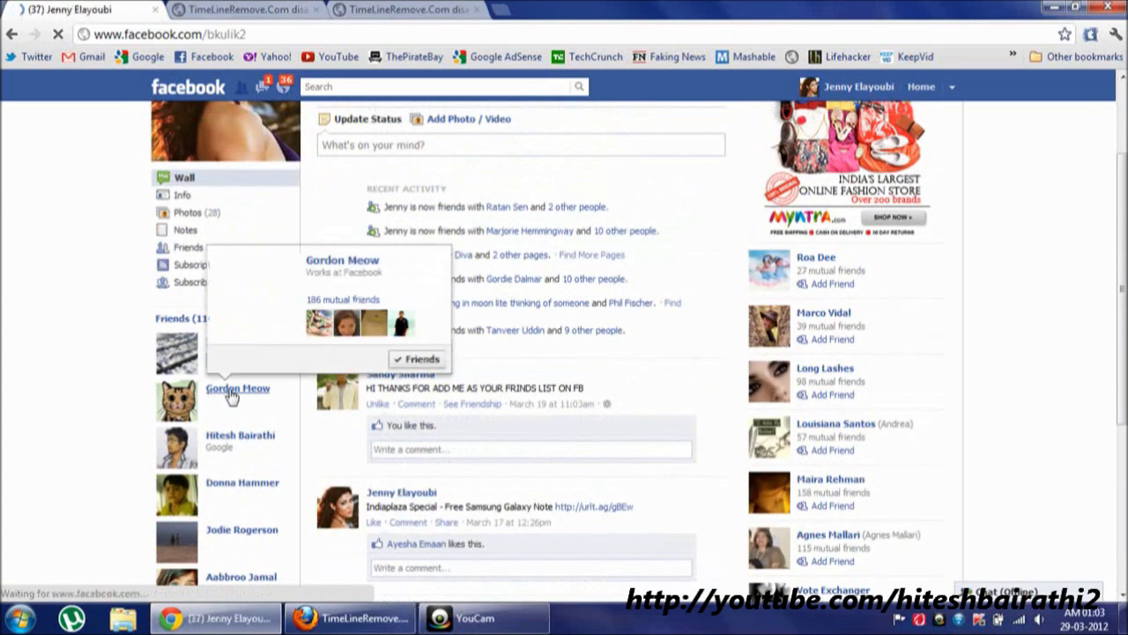
pyautogui.click(230, 396)
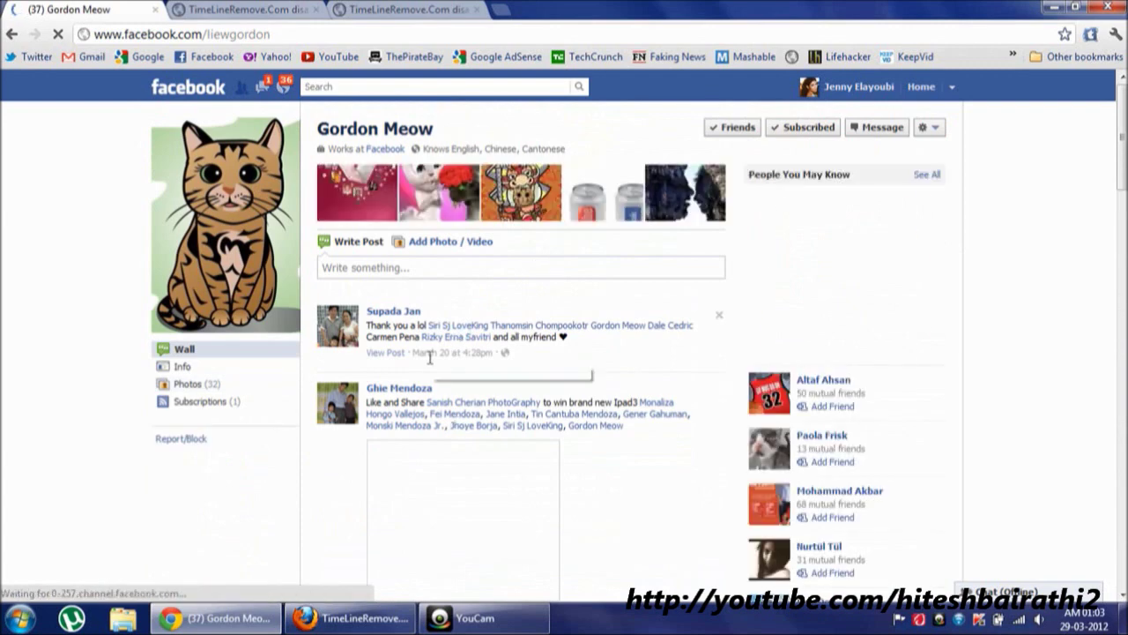
pyautogui.click(11, 36)
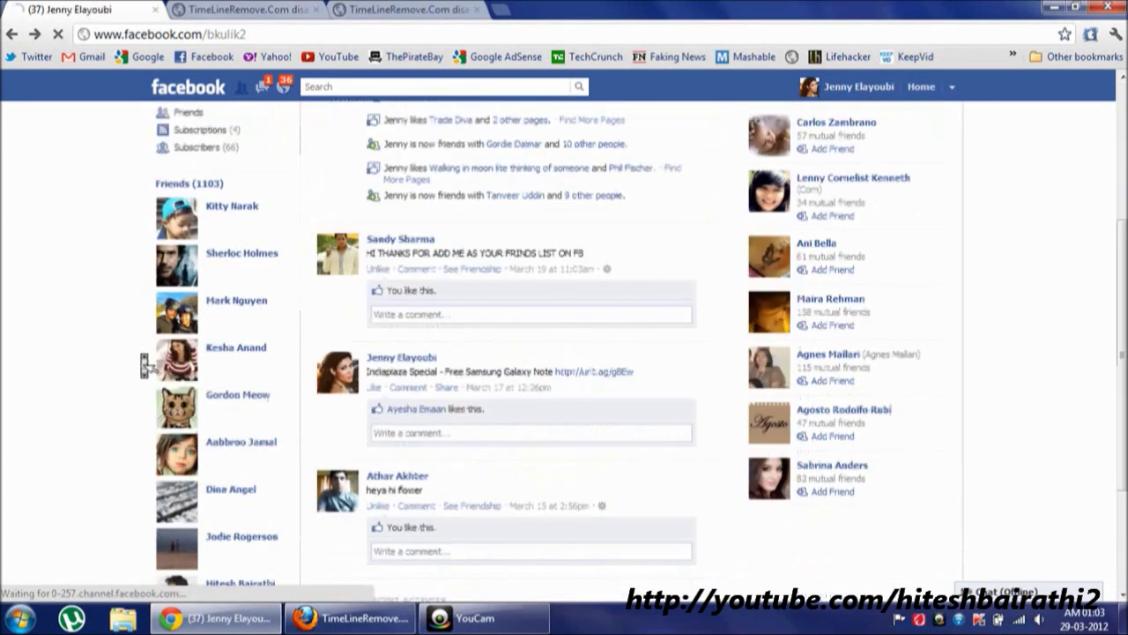
pyautogui.click(241, 525)
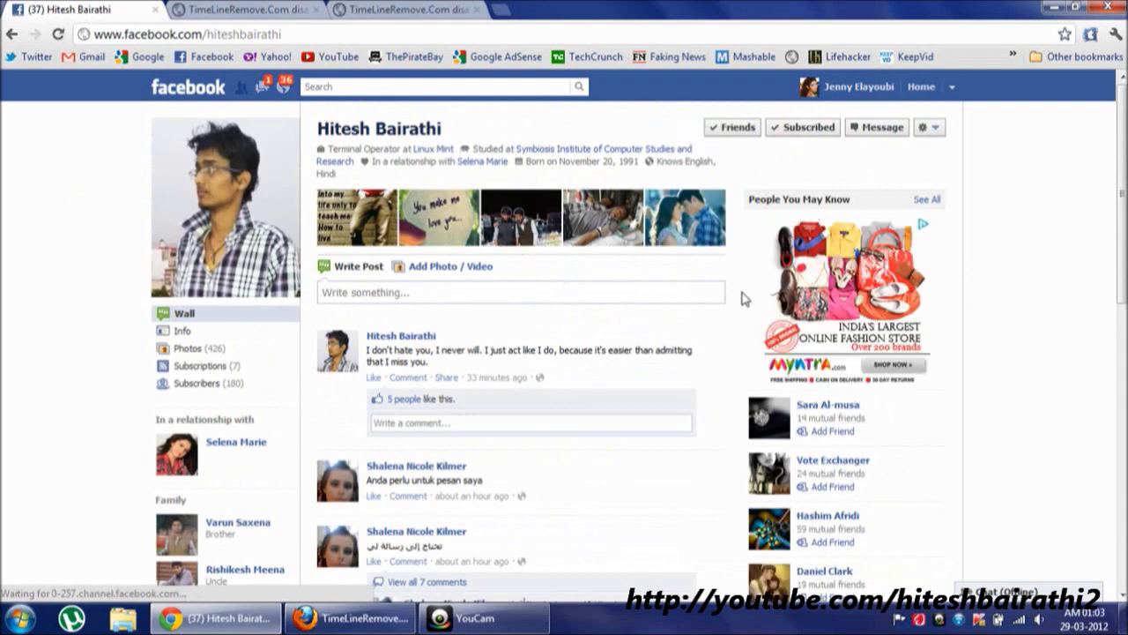
pyautogui.click(1093, 34)
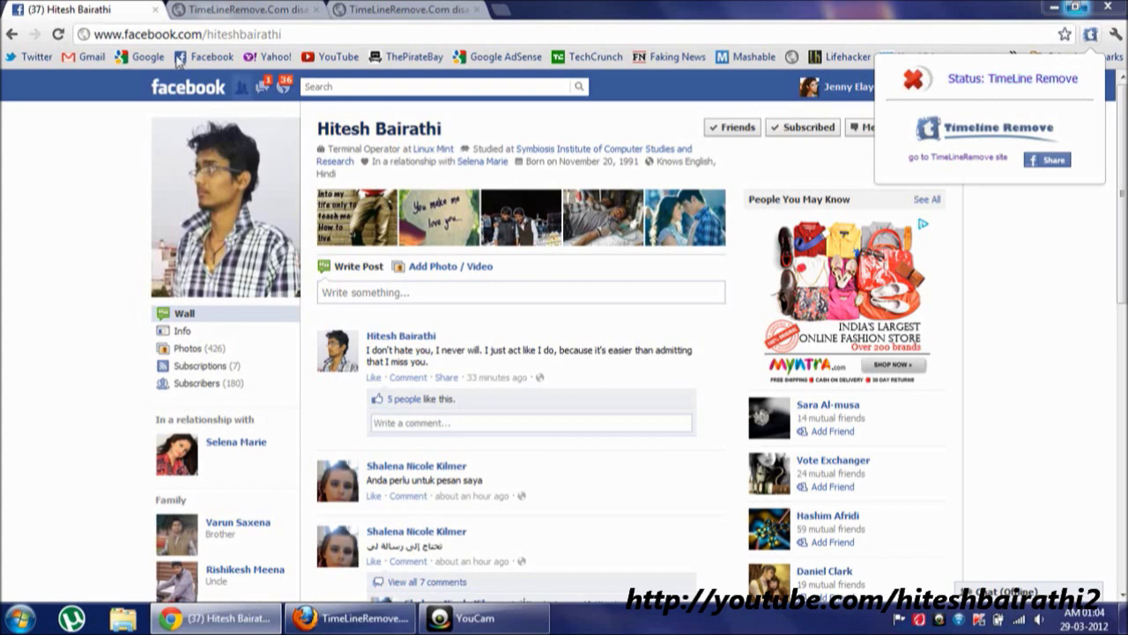
# Reload with TimelineRemove off, then turn it back on from the own profile and reload.
pyautogui.click(55, 36)
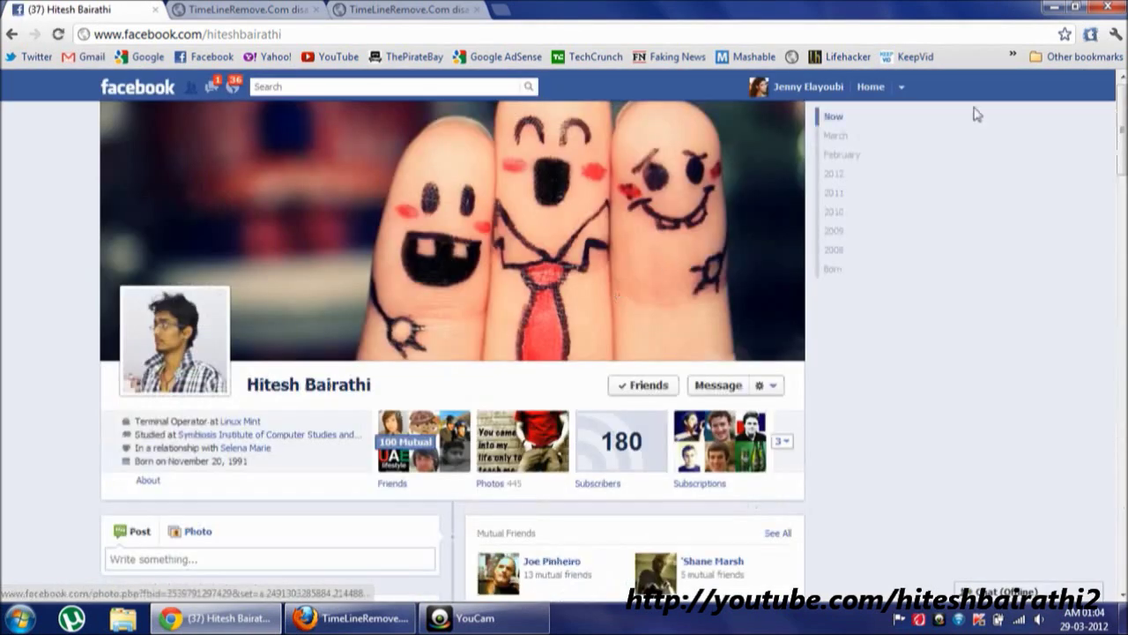
pyautogui.click(798, 90)
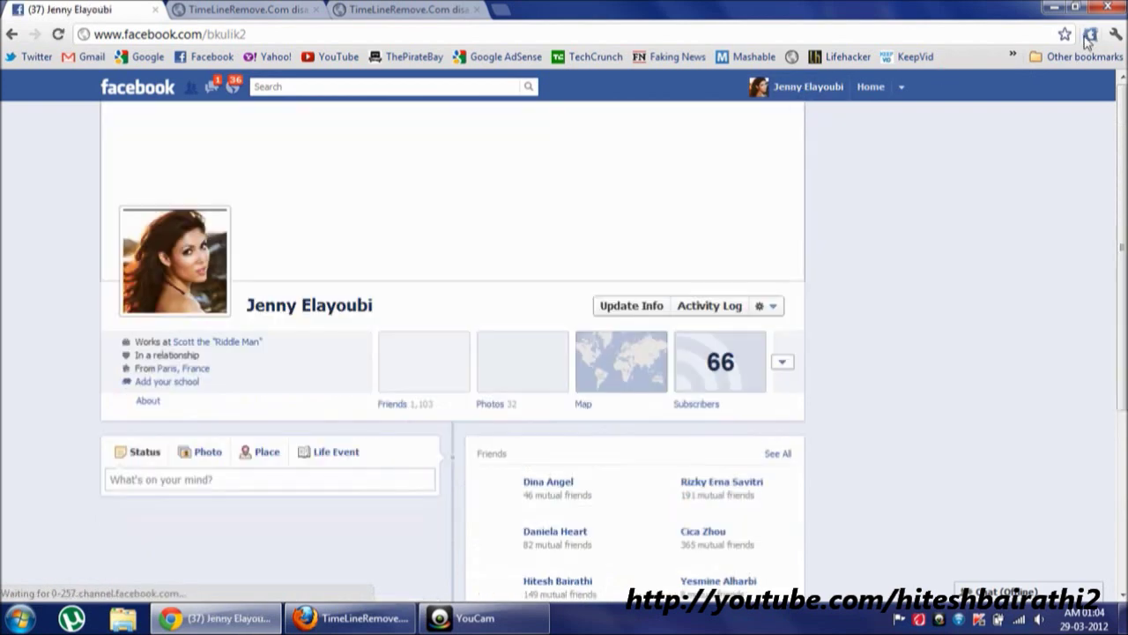
pyautogui.click(1091, 35)
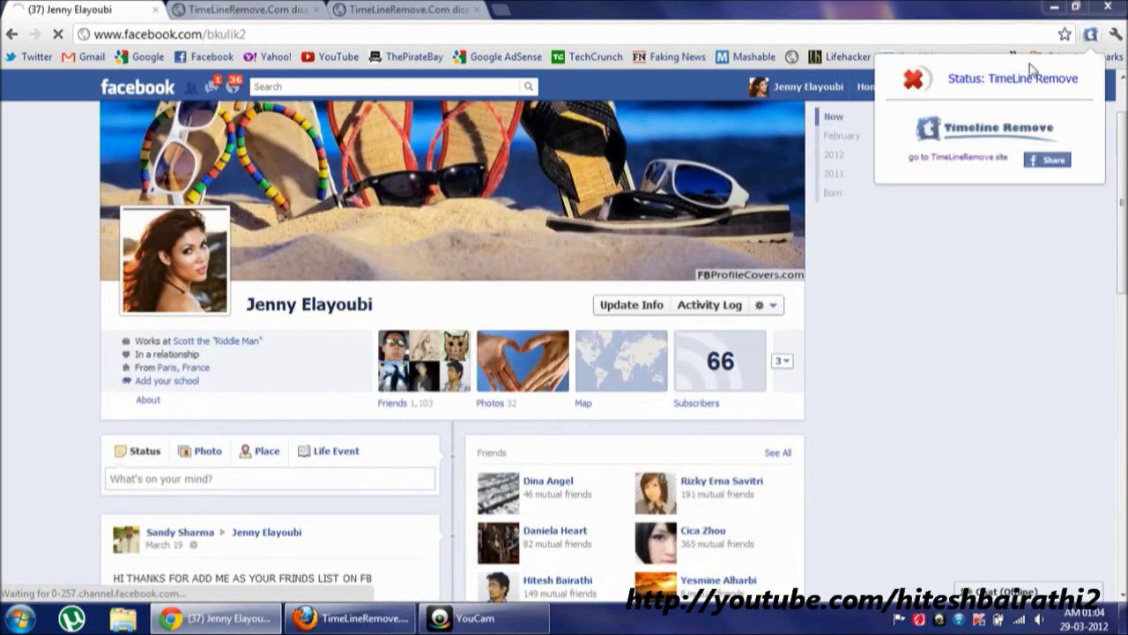
pyautogui.click(1008, 82)
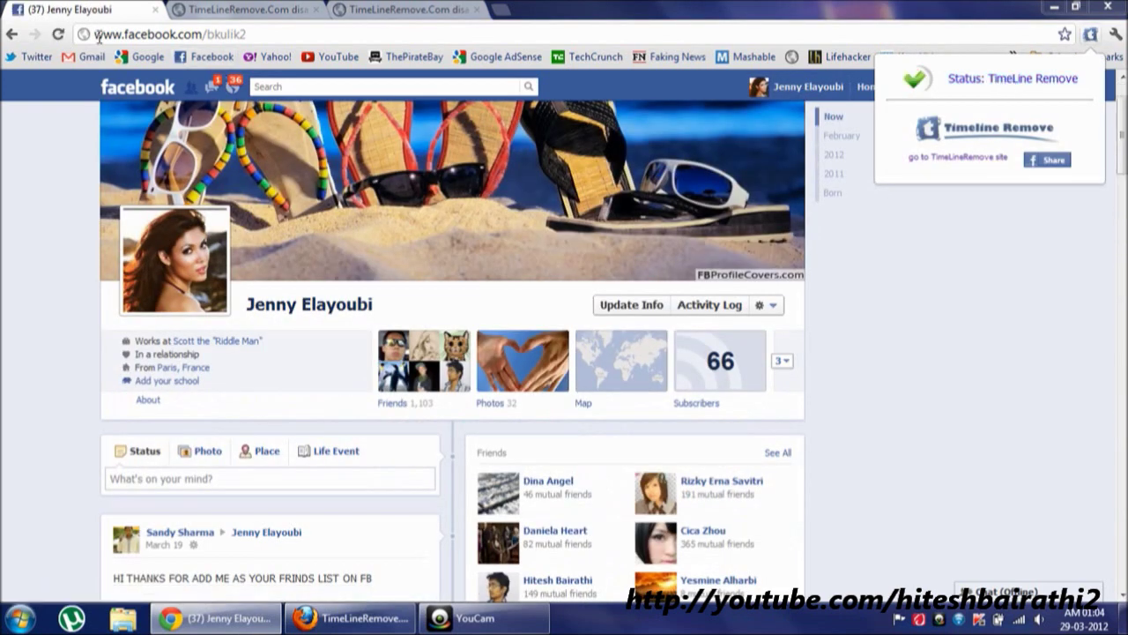
pyautogui.click(59, 35)
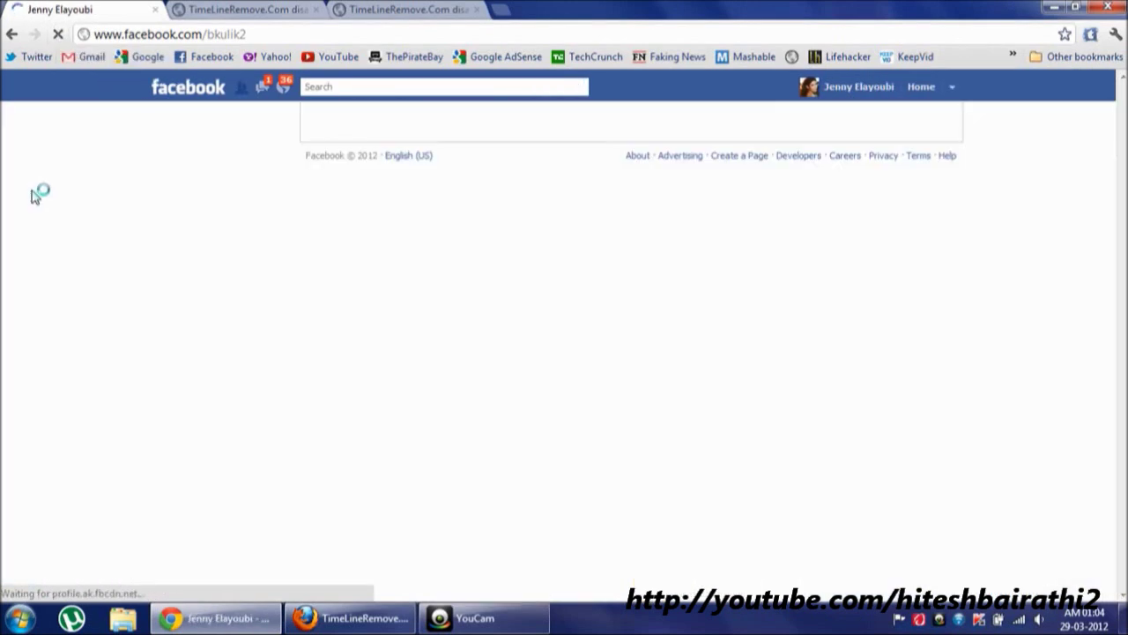
pyautogui.scroll(-4, 36, 199)
pyautogui.scroll(4, 37, 195)
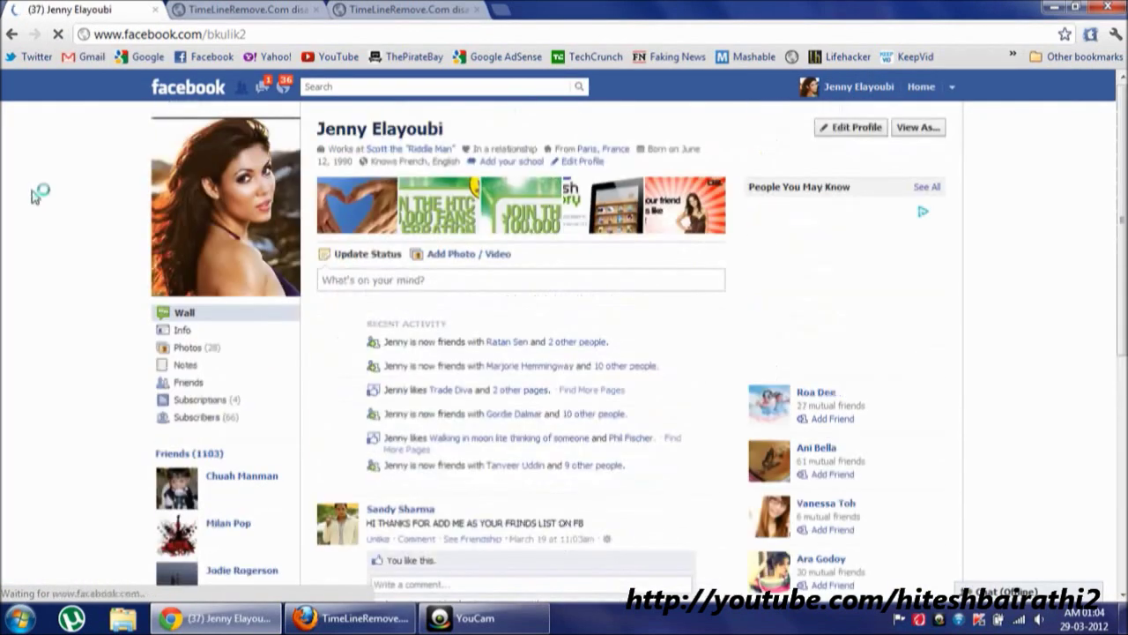
# Visit the Facebook News Feed, then switch to the TimelineRemove download tab and select its address.
pyautogui.click(388, 280)
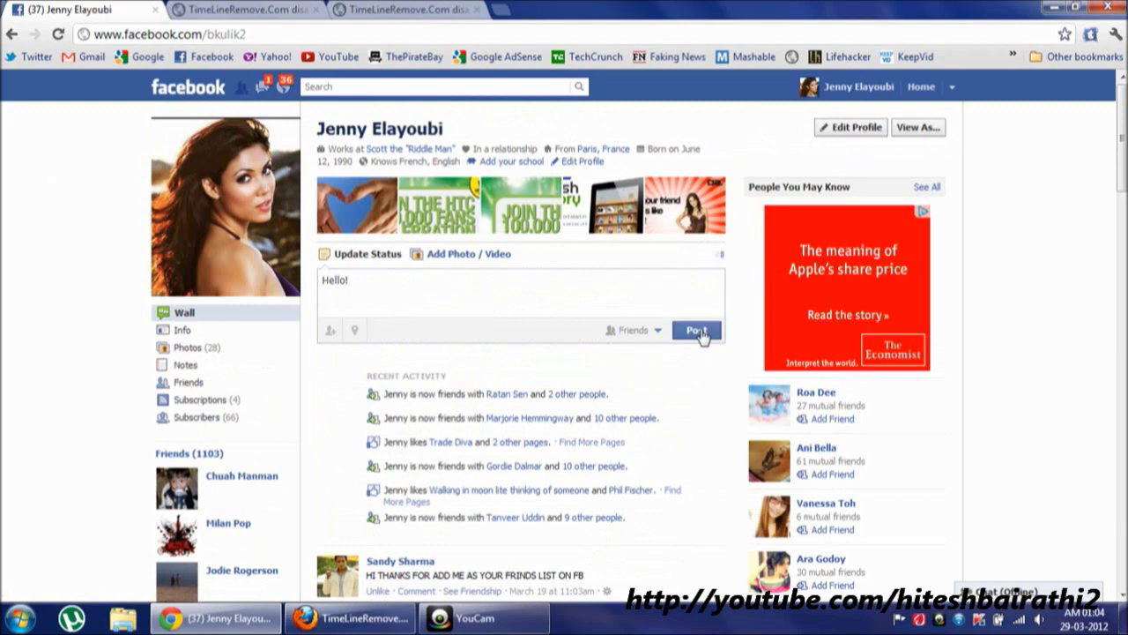
pyautogui.click(921, 87)
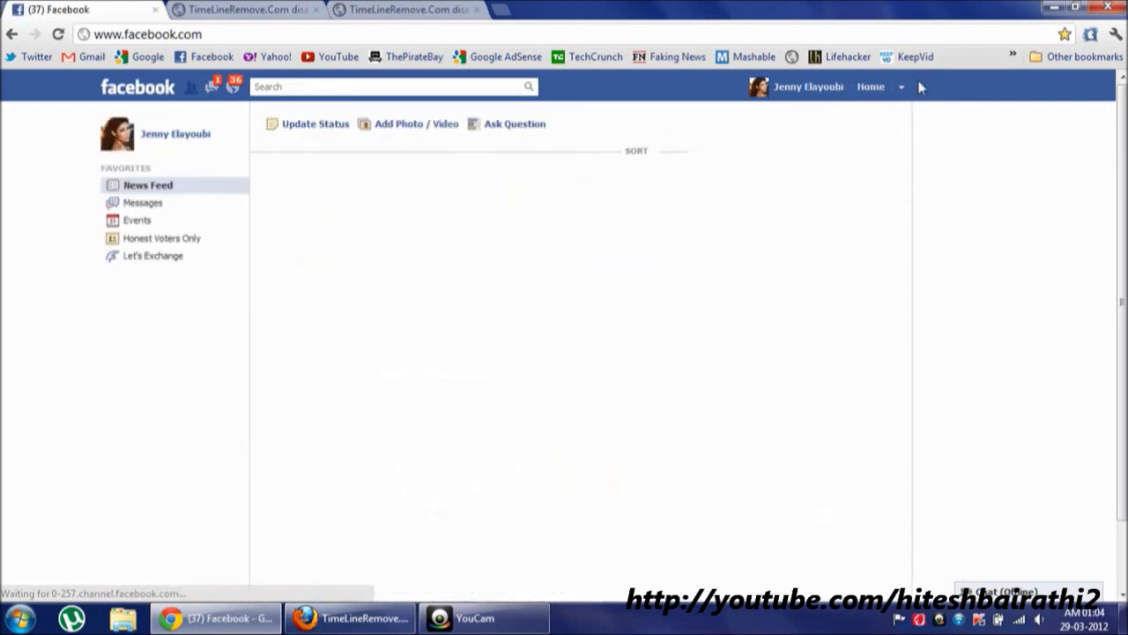
pyautogui.scroll(-10, 478, 232)
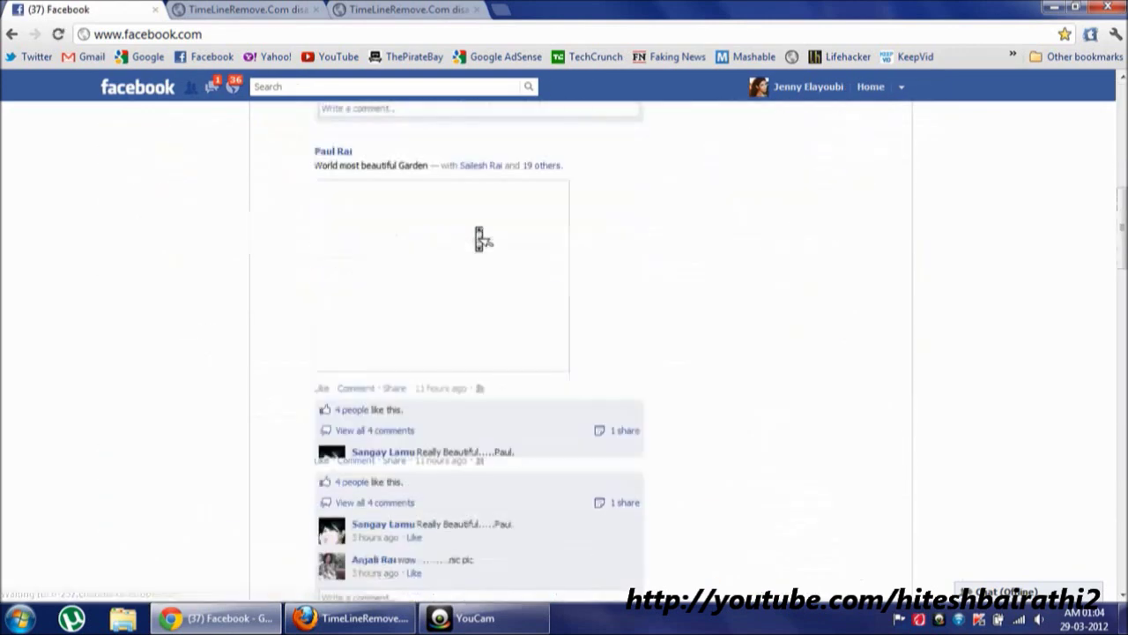
pyautogui.scroll(10, 479, 232)
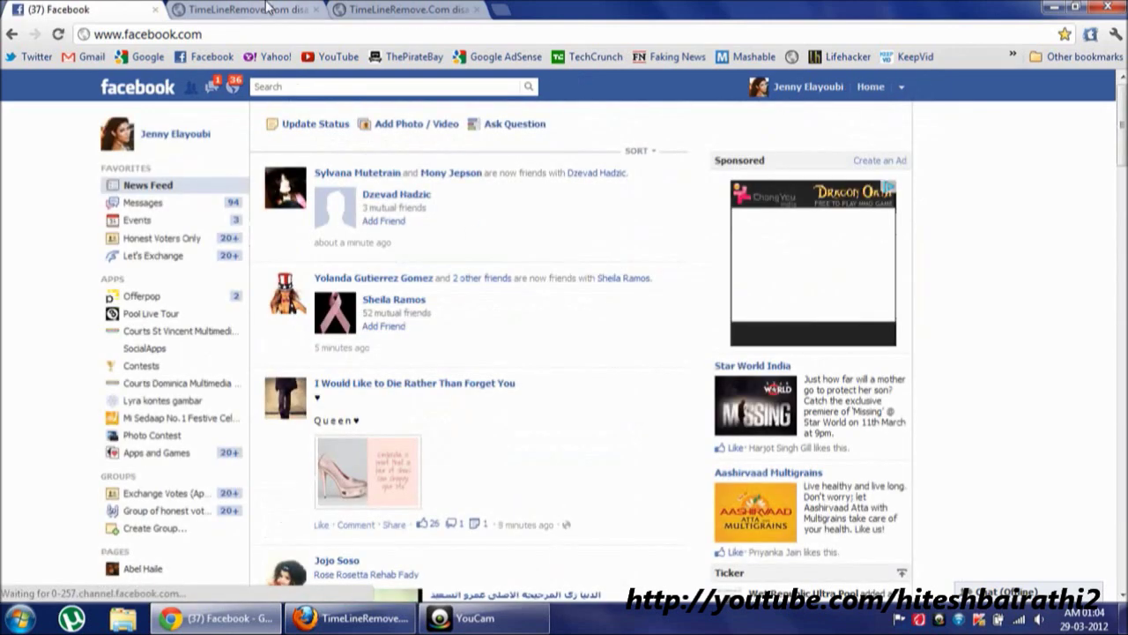
pyautogui.click(268, 9)
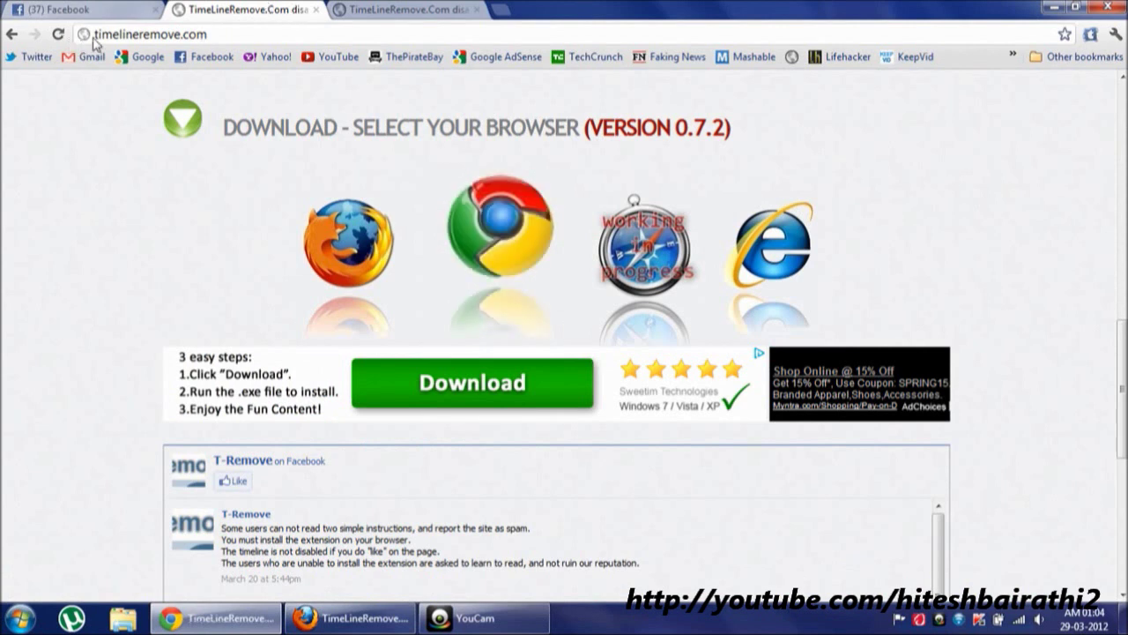
pyautogui.click(227, 37)
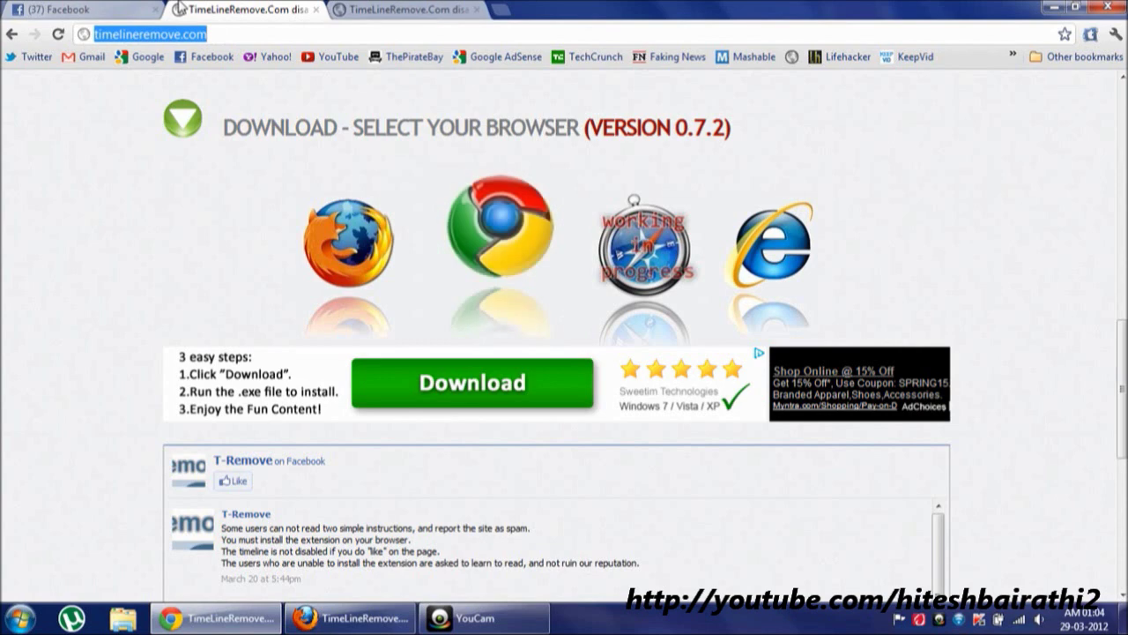
# Switch to Firefox and reload the Facebook profile with F5.
pyautogui.click(341, 619)
pyautogui.click(245, 9)
pyautogui.click(335, 11)
pyautogui.click(163, 11)
pyautogui.scroll(2, 68, 352)
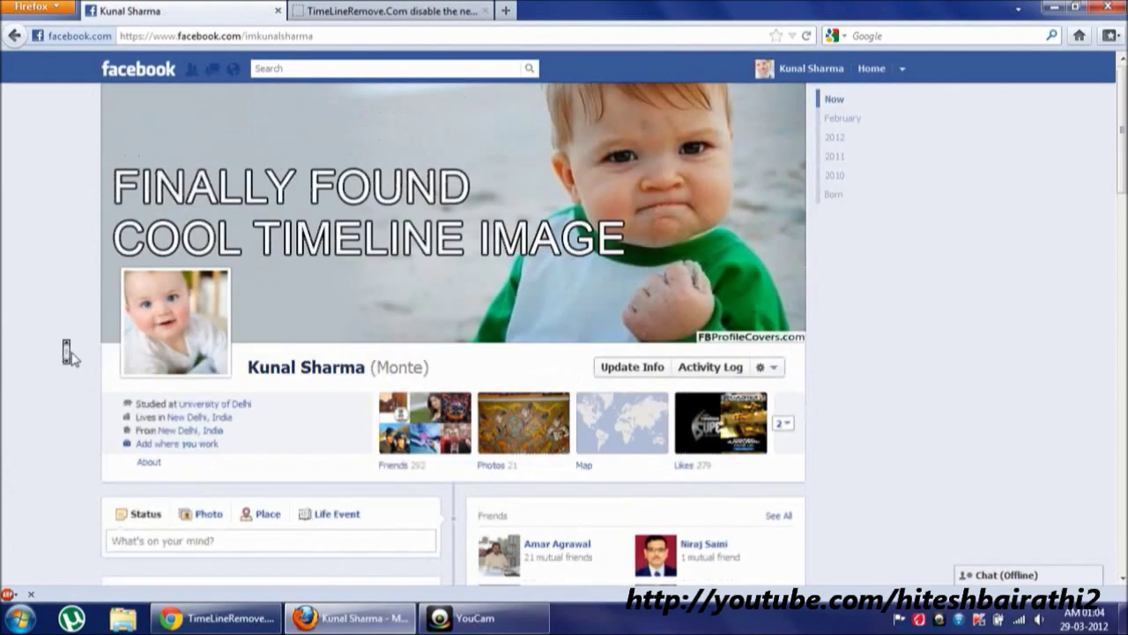
pyautogui.press('F5')
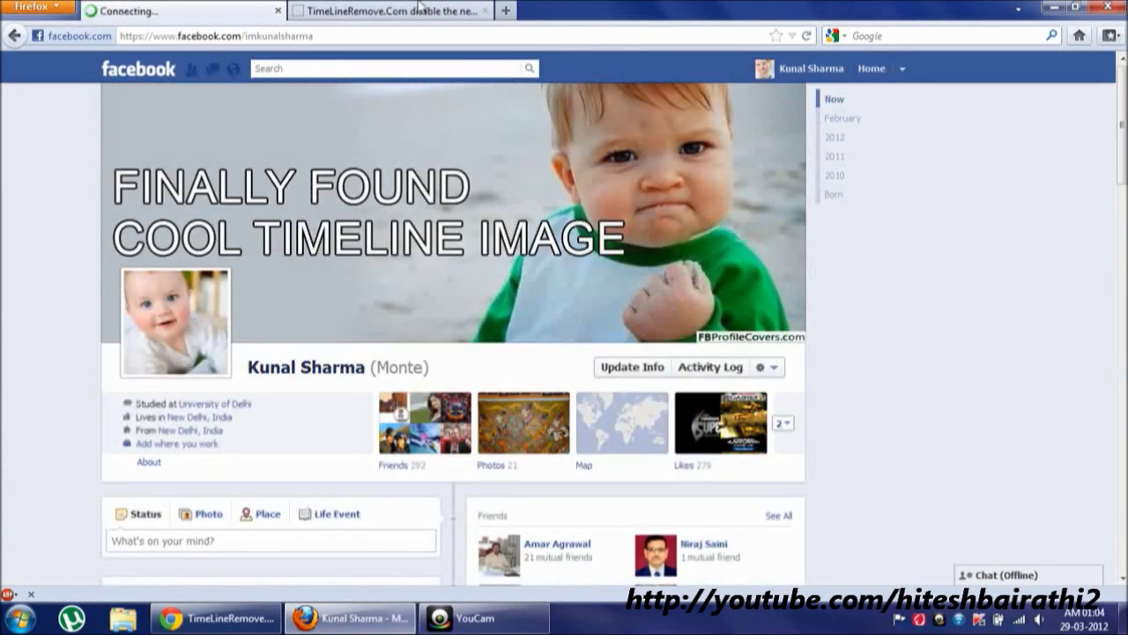
# On the TimelineRemove page, download the Firefox version of the extension.
pyautogui.click(387, 11)
pyautogui.scroll(-5, 186, 296)
pyautogui.scroll(-5, 185, 295)
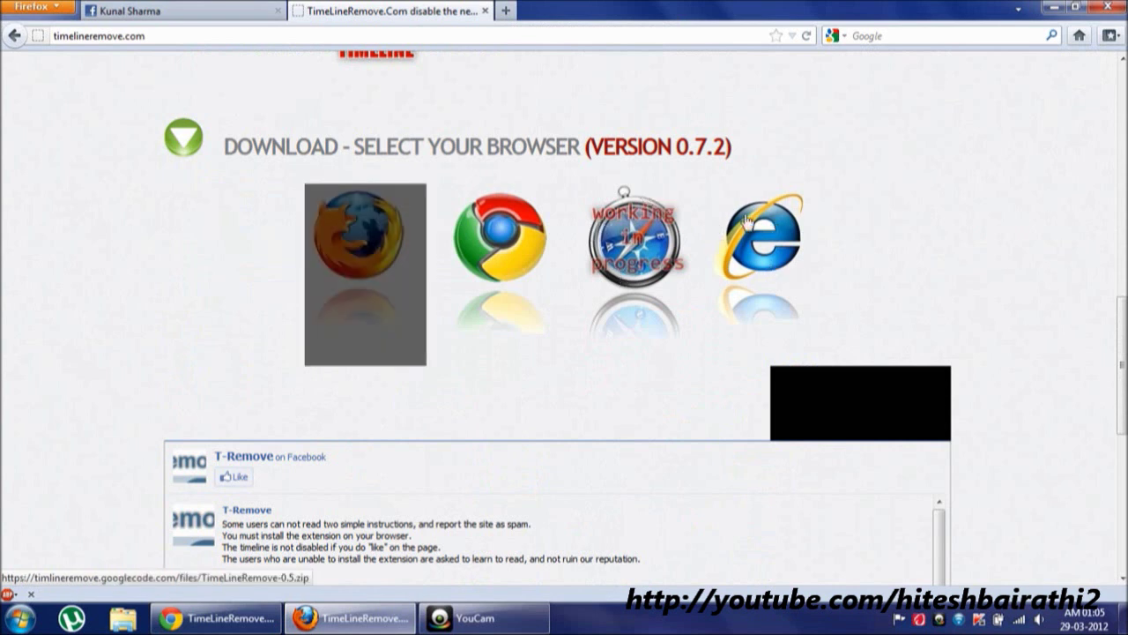
pyautogui.click(391, 231)
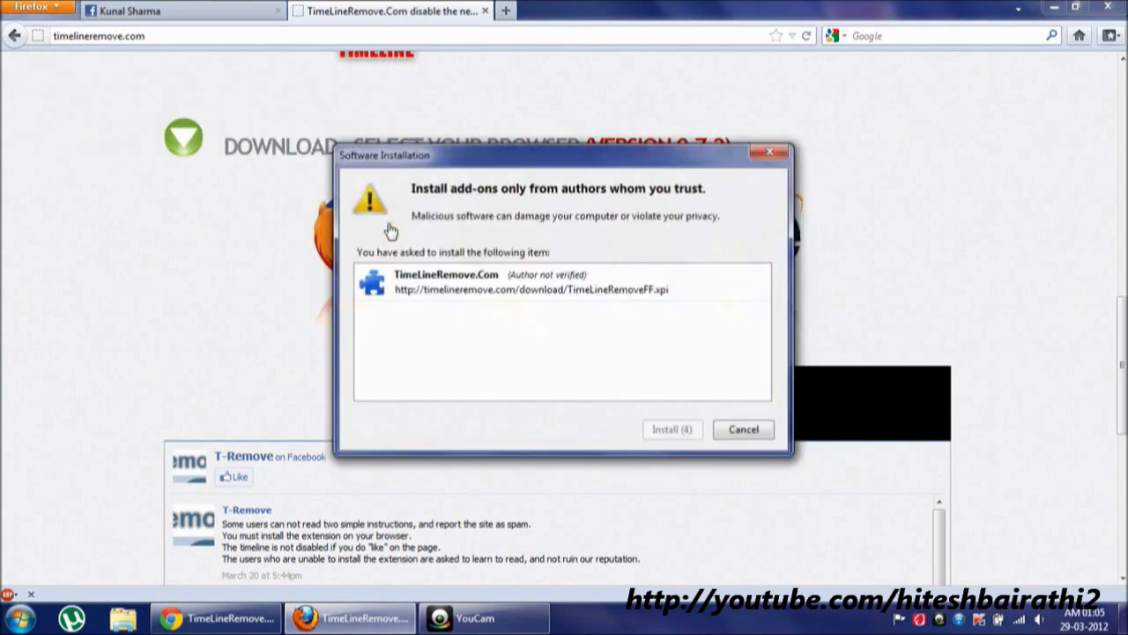
# Install the TimeLineRemove.Com add-on and reload the Facebook profile to see the Wall layout.
pyautogui.click(683, 437)
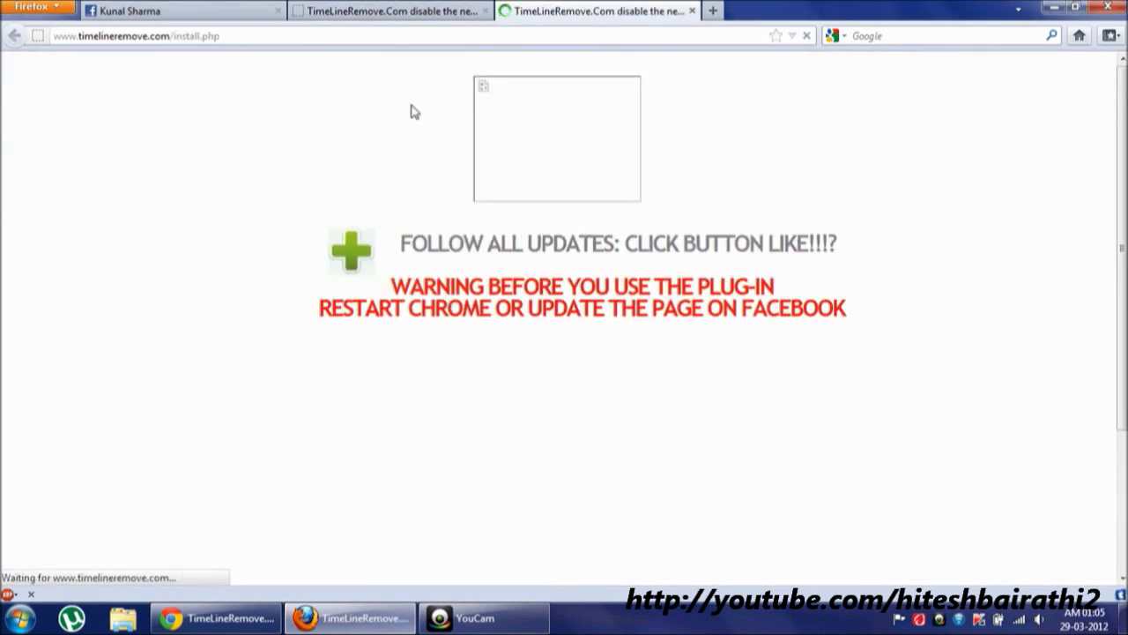
pyautogui.click(176, 10)
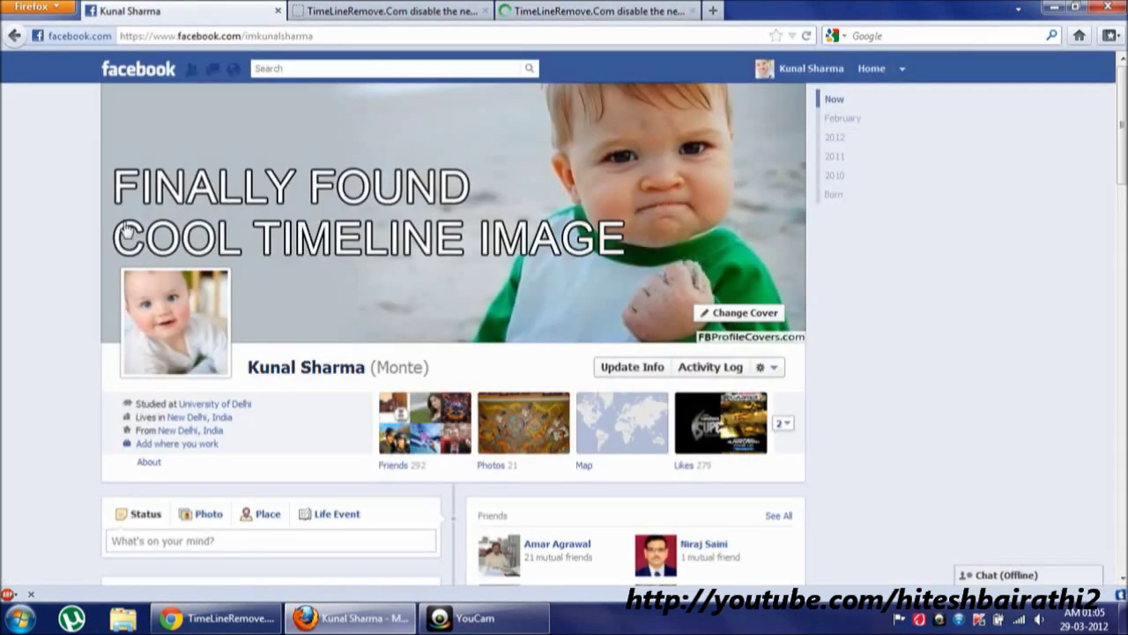
pyautogui.click(804, 37)
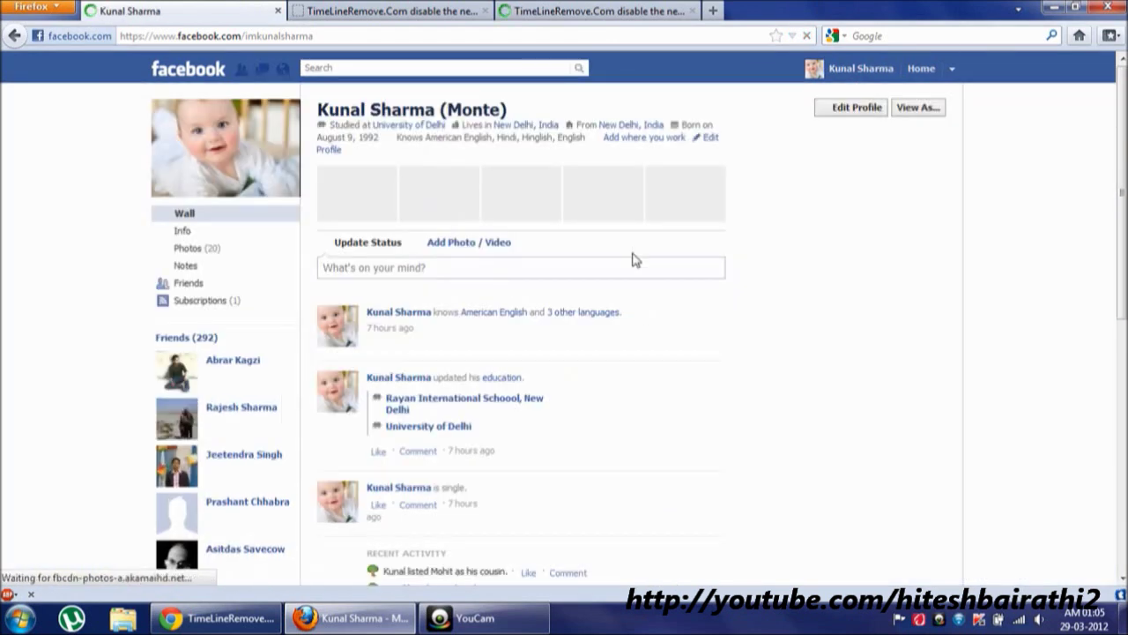
pyautogui.scroll(-5, 632, 260)
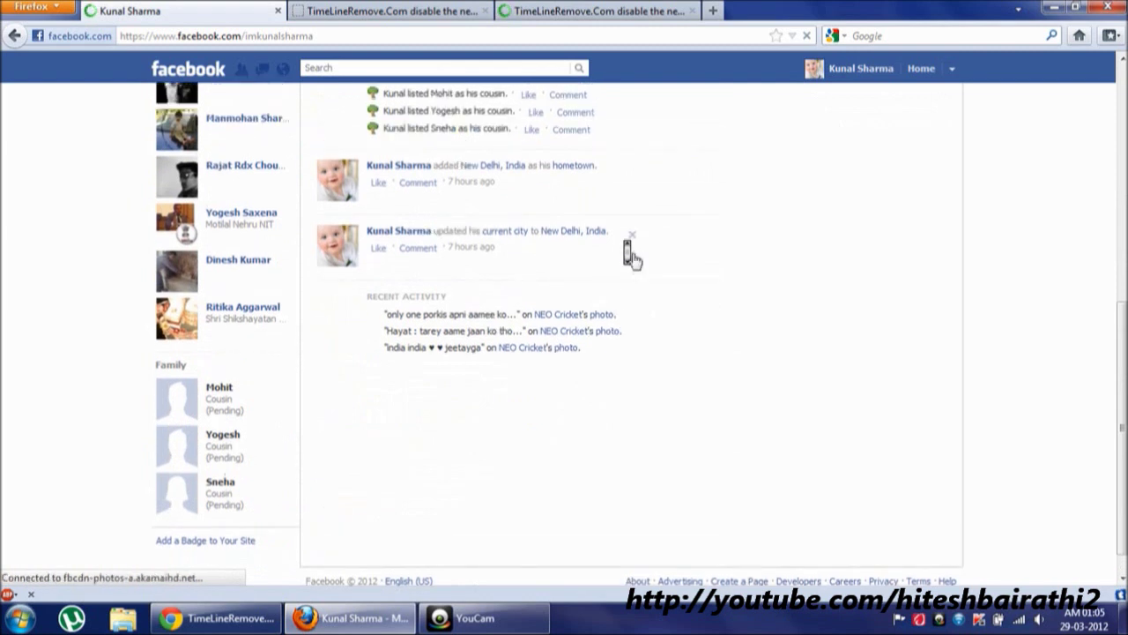
pyautogui.scroll(10, 631, 260)
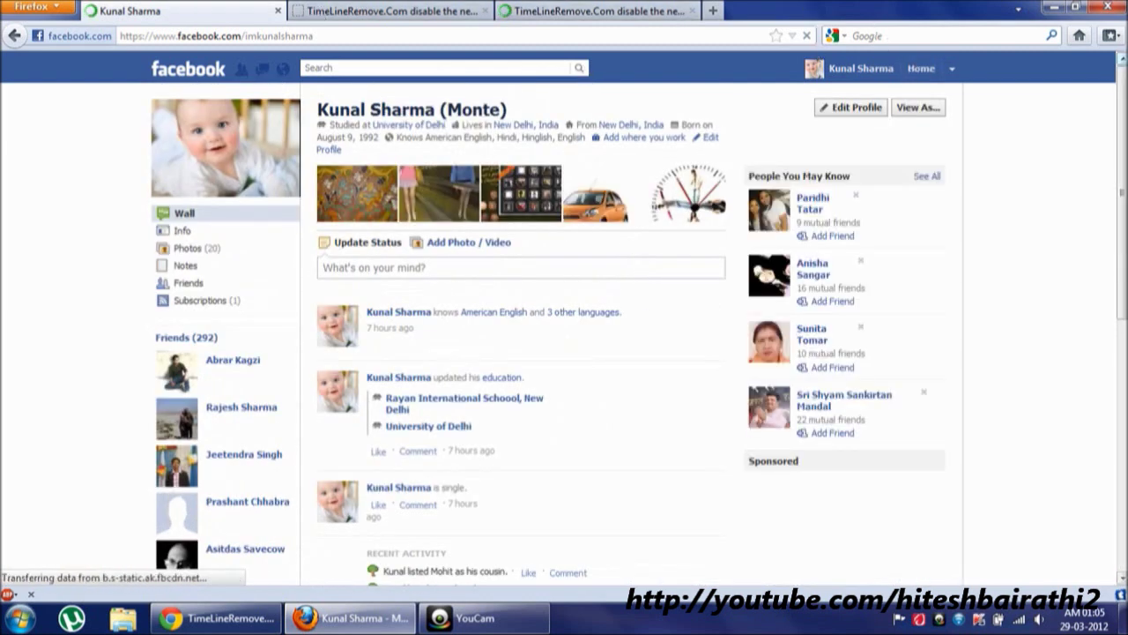
# Open and close the bookmarks list, then bring up Firefox's main menu.
pyautogui.click(1111, 37)
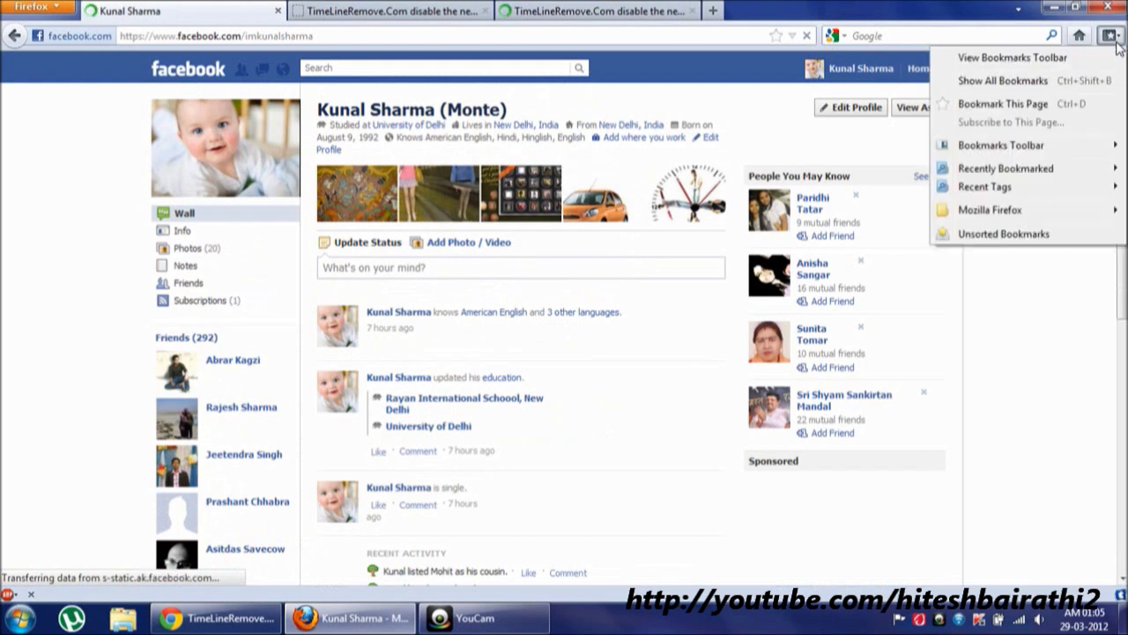
pyautogui.click(1109, 42)
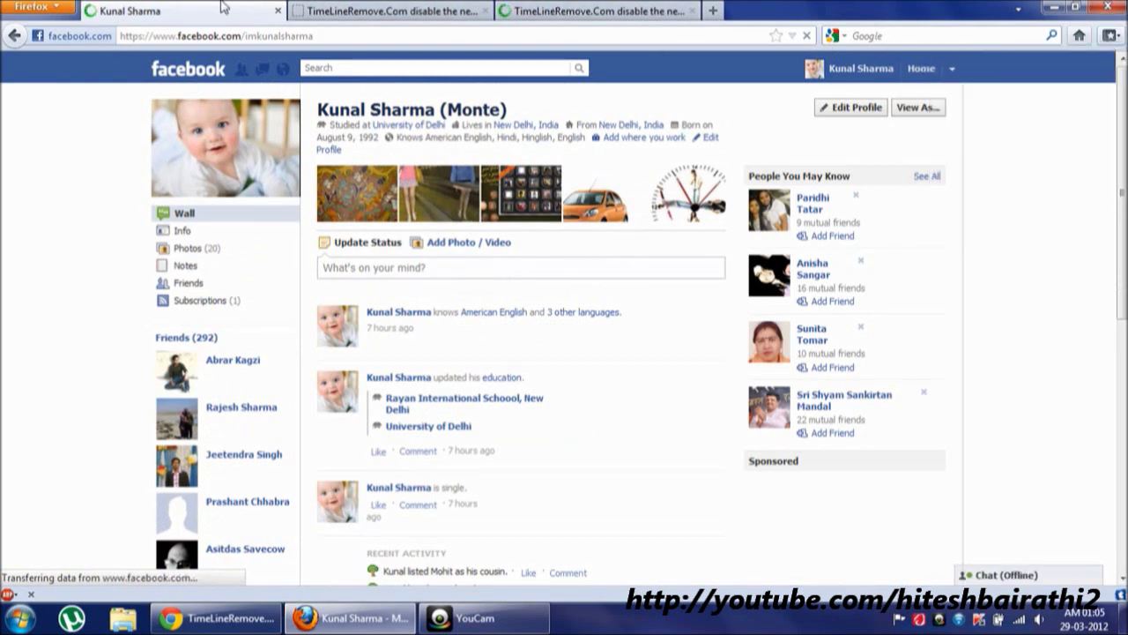
pyautogui.click(55, 7)
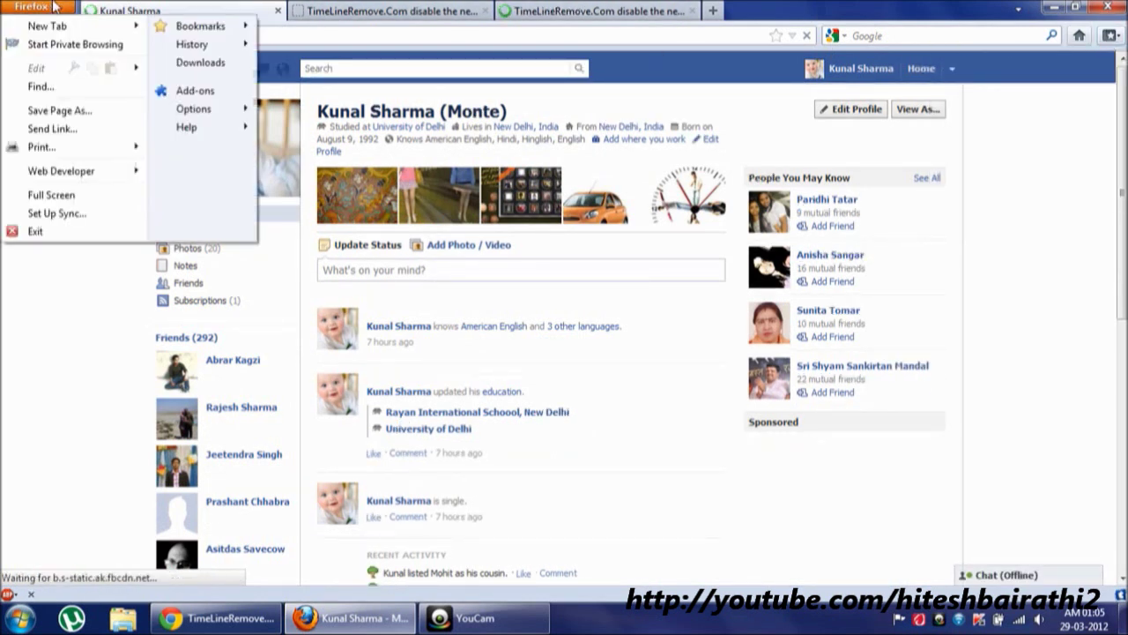
# Disable TimeLineRemove.Com in the Add-ons Manager's Extensions list.
pyautogui.click(195, 90)
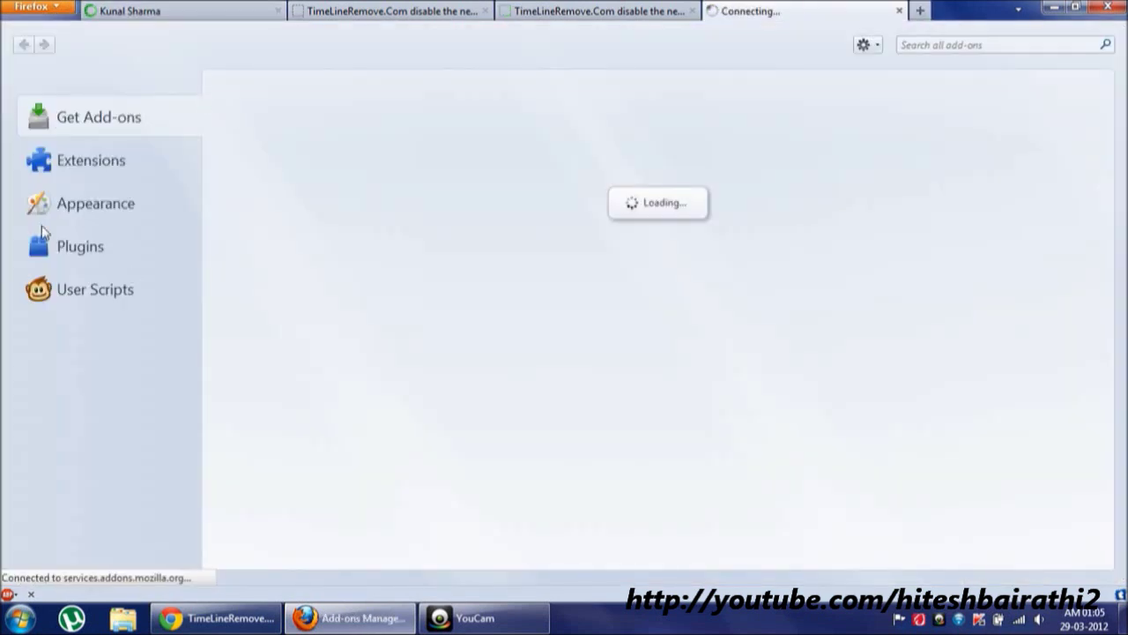
pyautogui.click(107, 160)
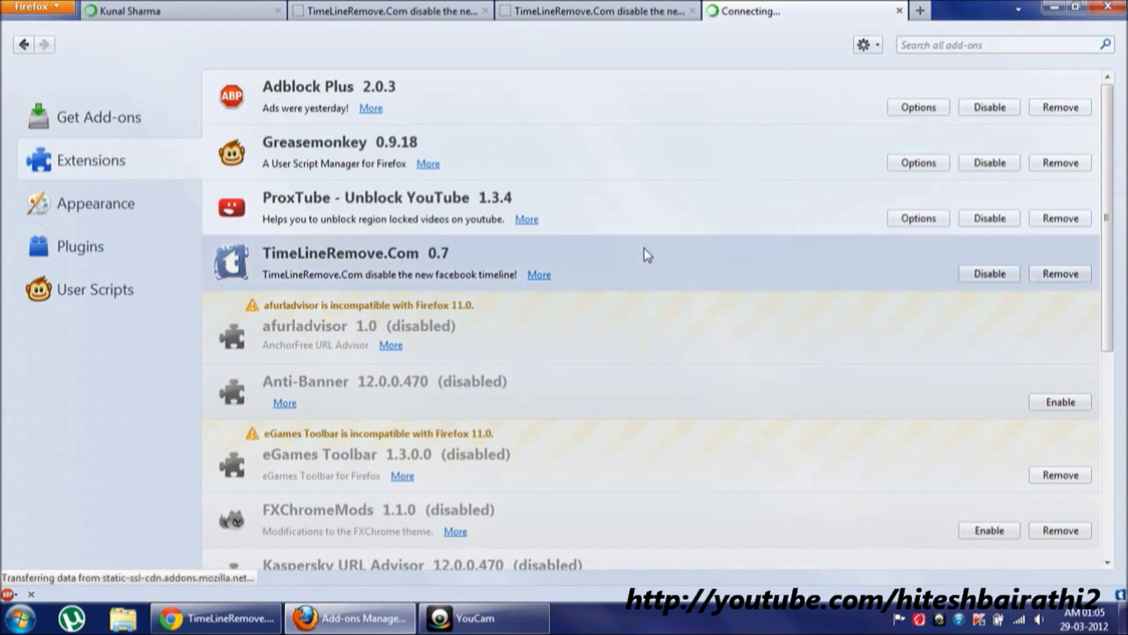
pyautogui.click(981, 280)
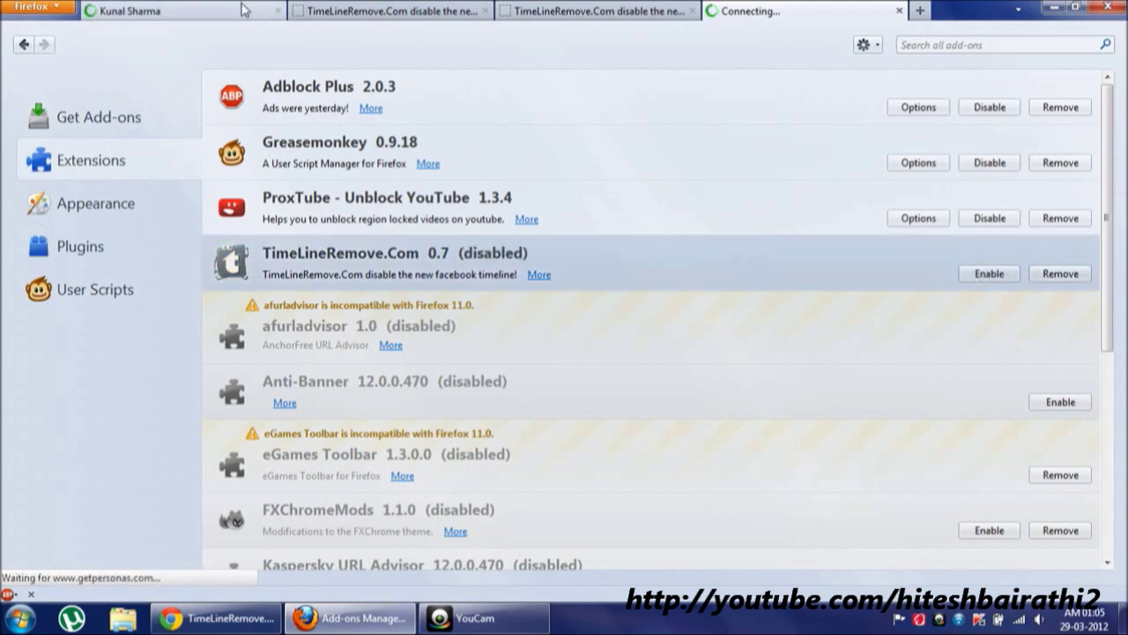
# Reload the Facebook profile without the extension and check its layout.
pyautogui.click(187, 9)
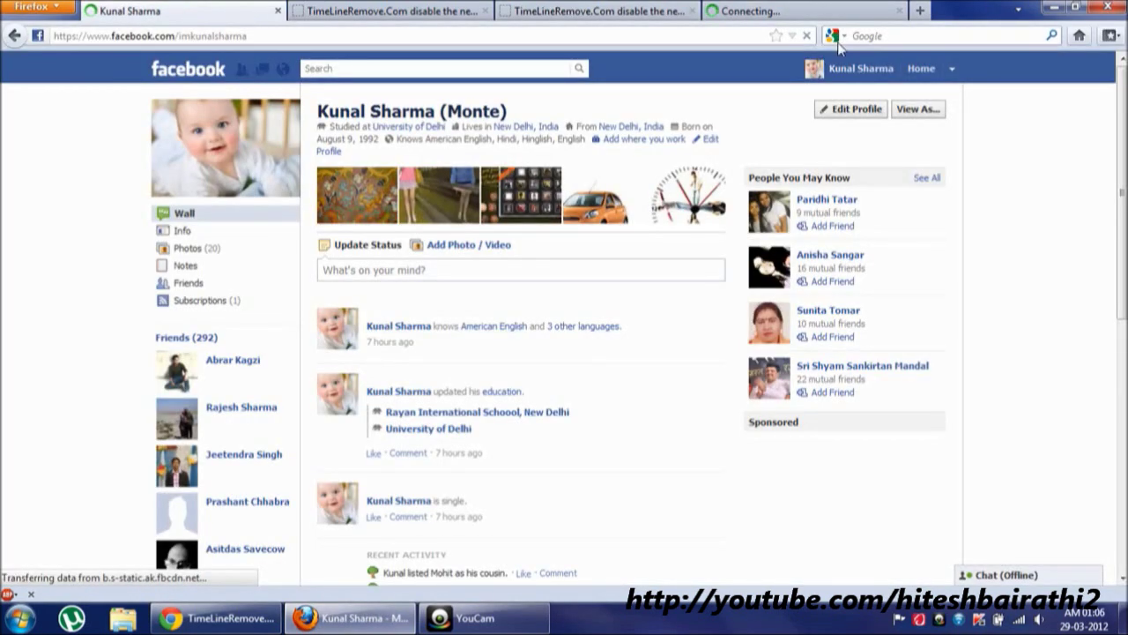
pyautogui.click(807, 37)
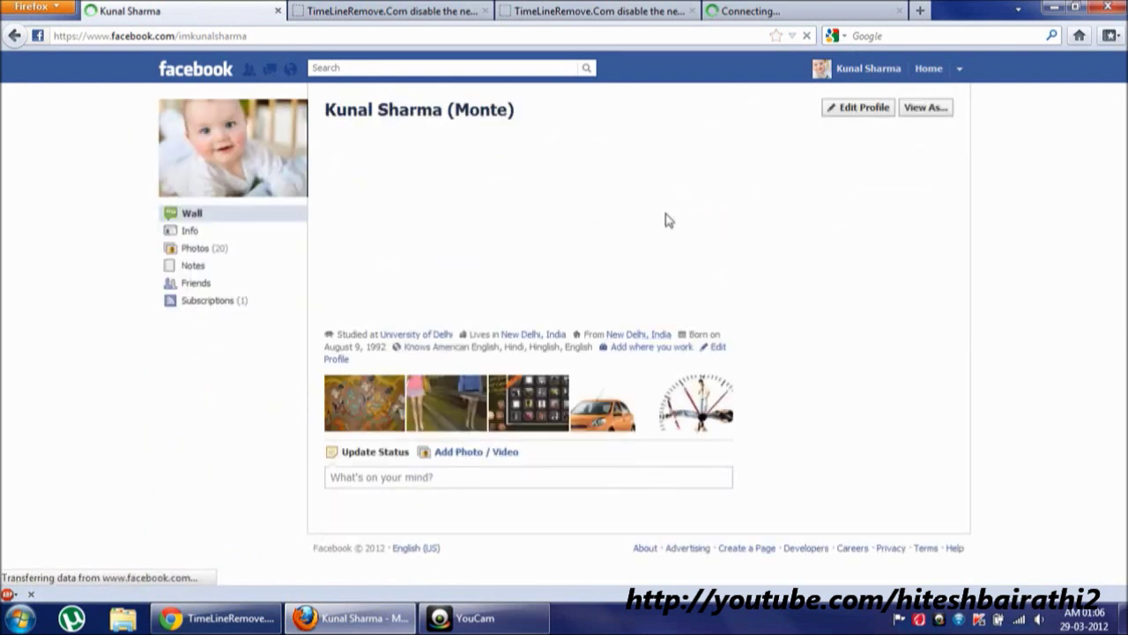
pyautogui.scroll(-3, 668, 216)
pyautogui.scroll(-3, 666, 213)
pyautogui.scroll(6, 666, 213)
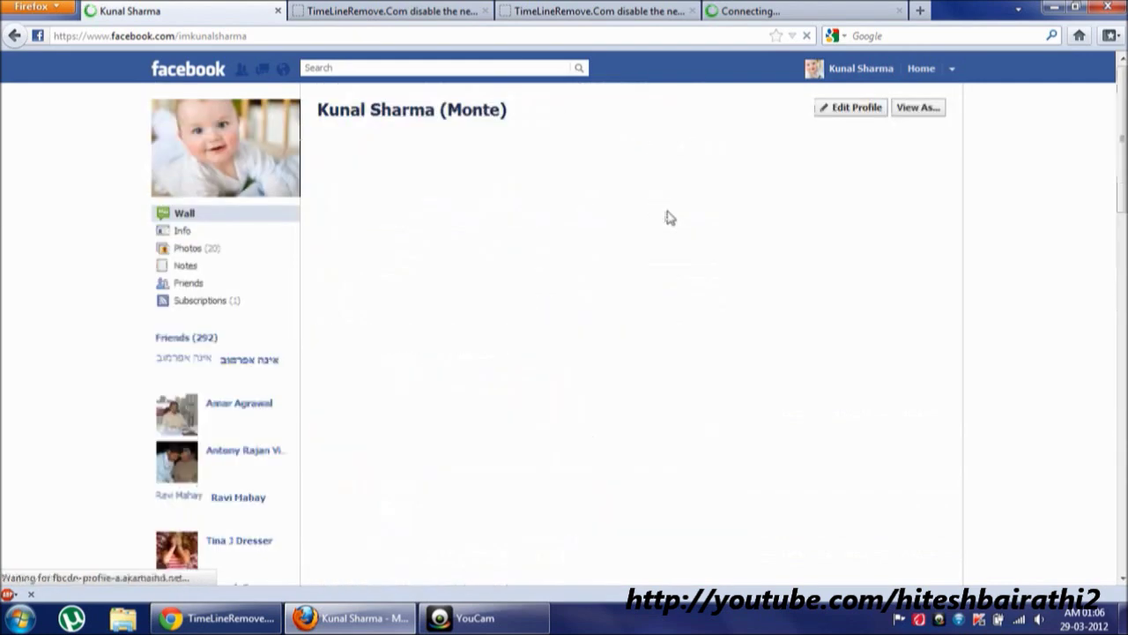
pyautogui.click(837, 9)
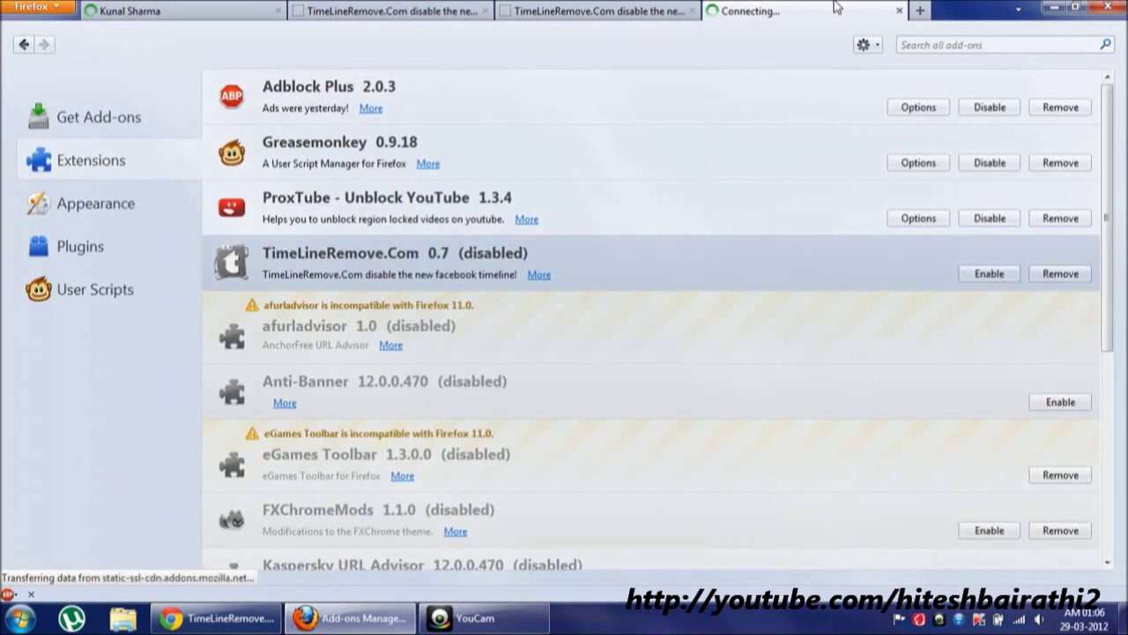
pyautogui.click(257, 7)
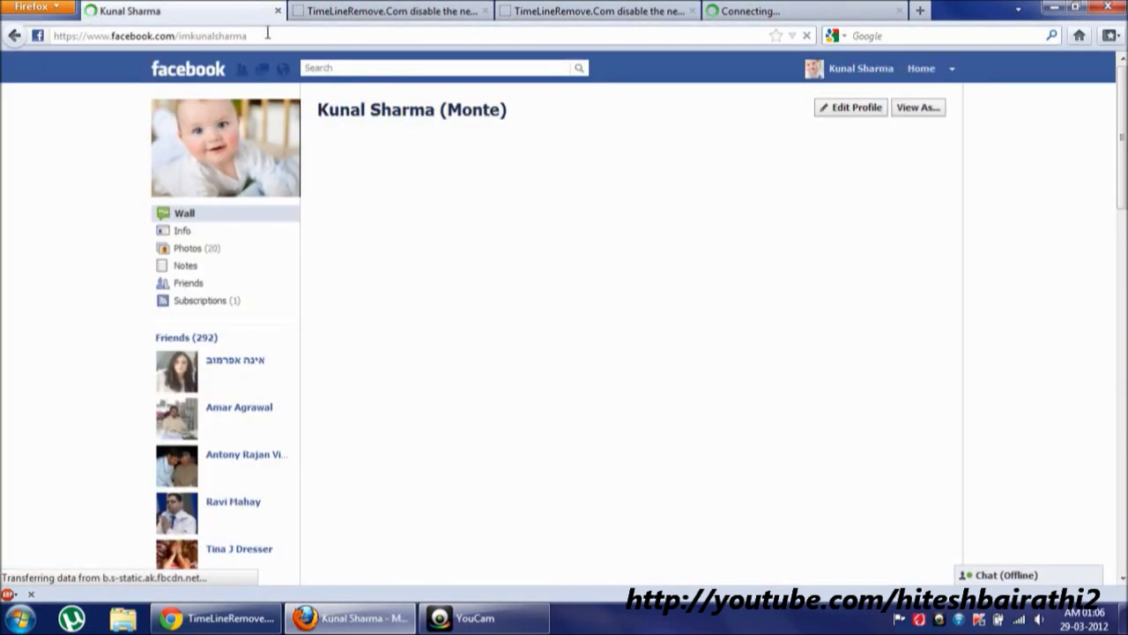
# Load facebook.com, open the own profile in Wall layout, then return to the Add-ons Manager.
pyautogui.click(267, 33)
pyautogui.write('faceboo')
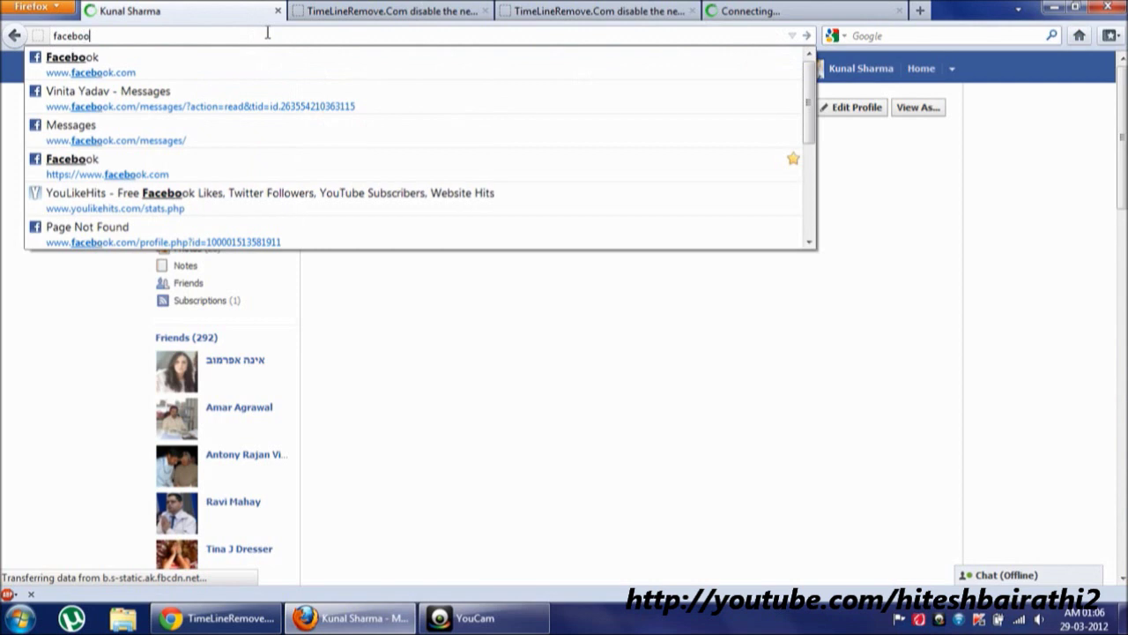
pyautogui.write('k.com')
pyautogui.press('Return')
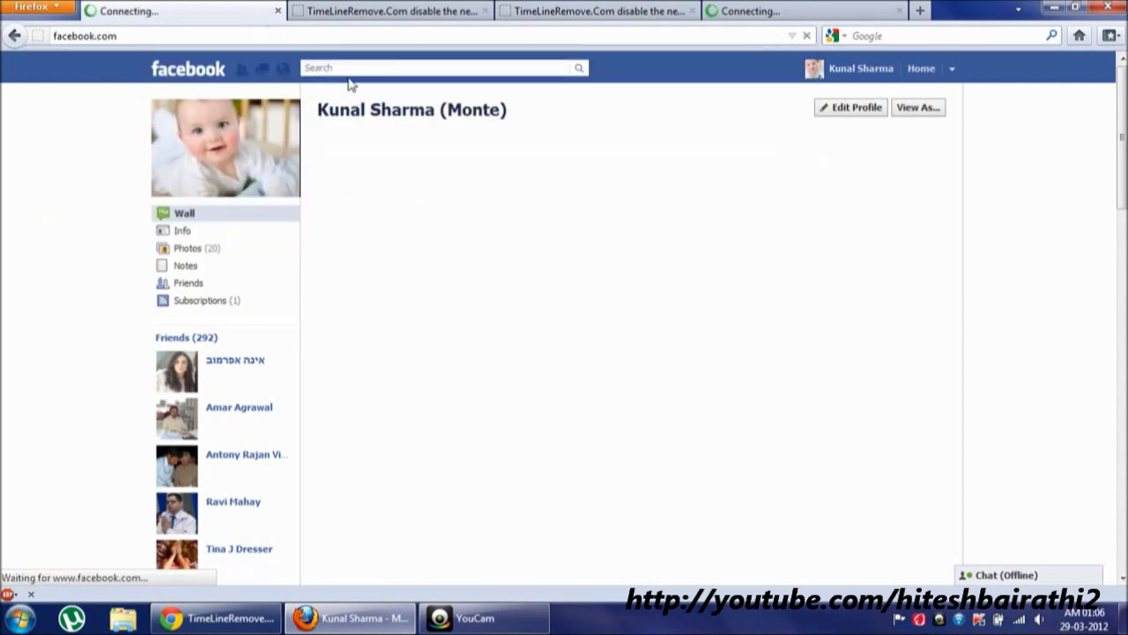
pyautogui.click(811, 69)
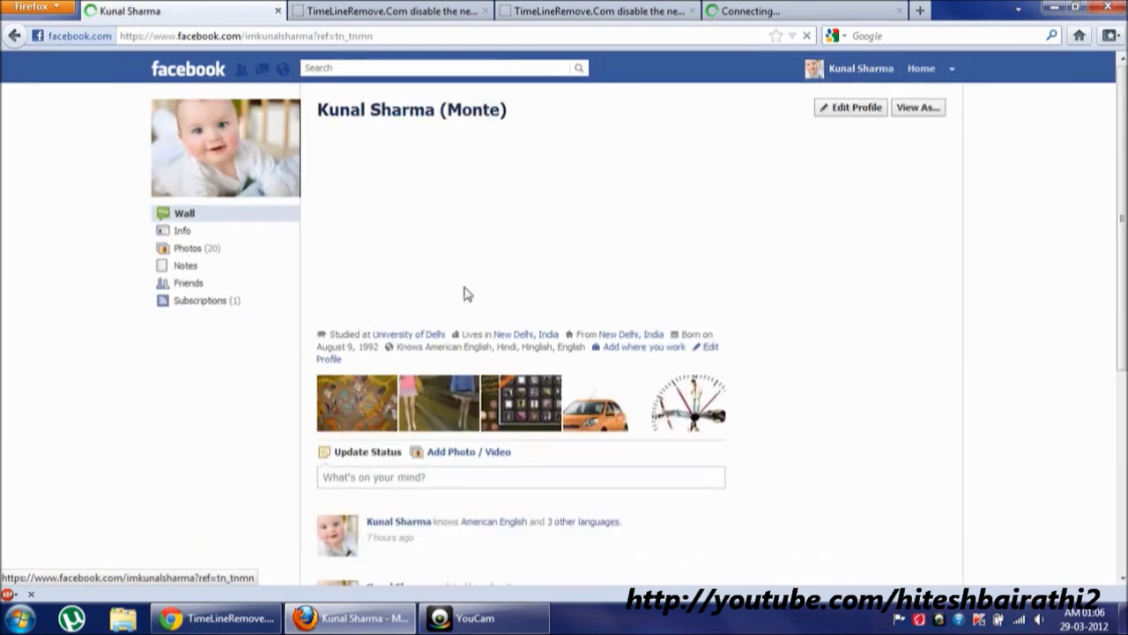
pyautogui.scroll(-5, 464, 292)
pyautogui.scroll(-3, 463, 292)
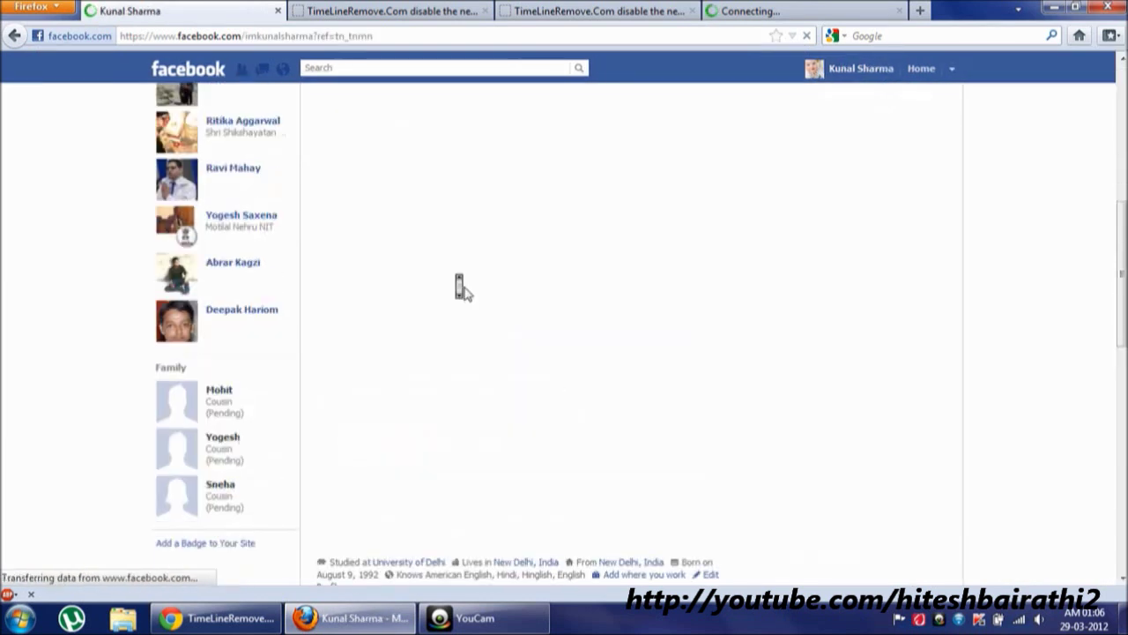
pyautogui.click(802, 7)
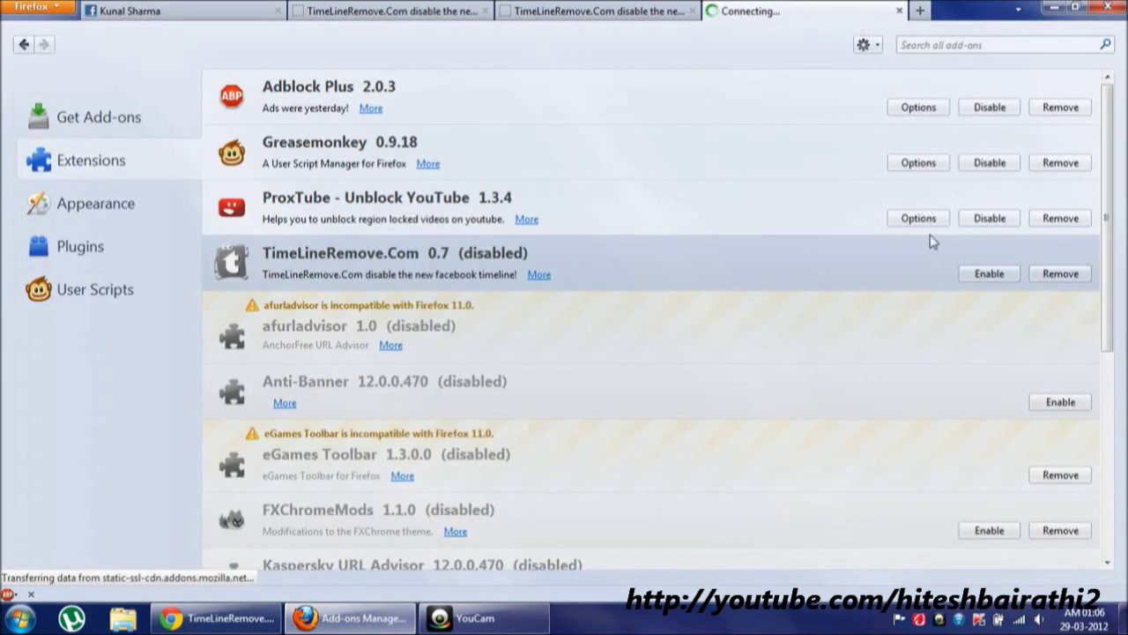
# Remove TimeLineRemove.Com from Firefox and reload the Facebook profile tab.
pyautogui.click(1061, 274)
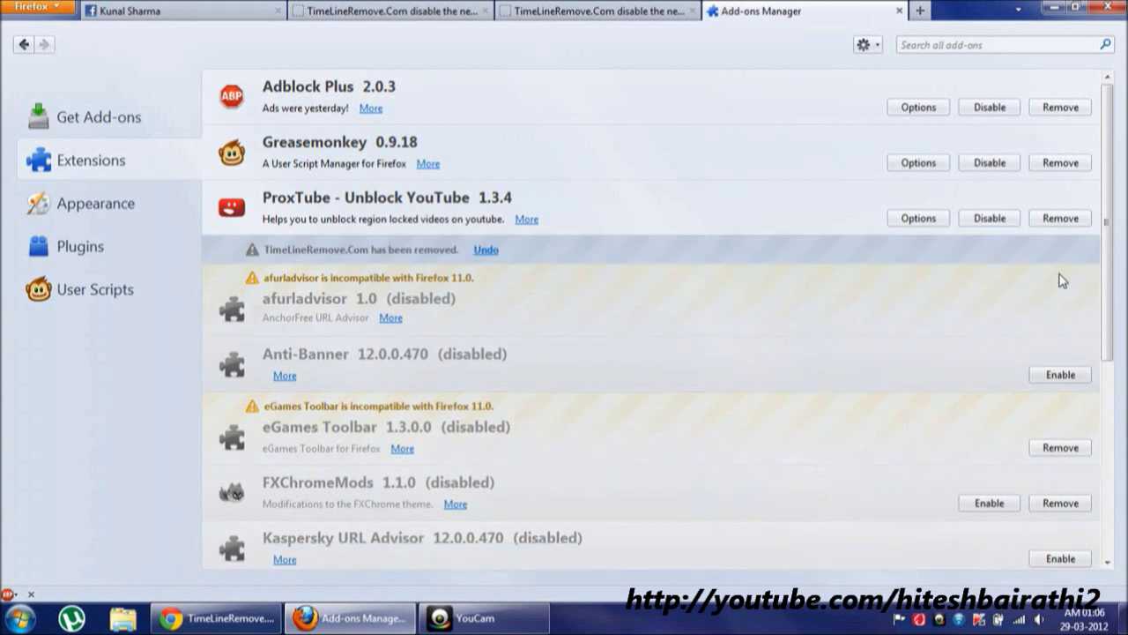
pyautogui.click(215, 7)
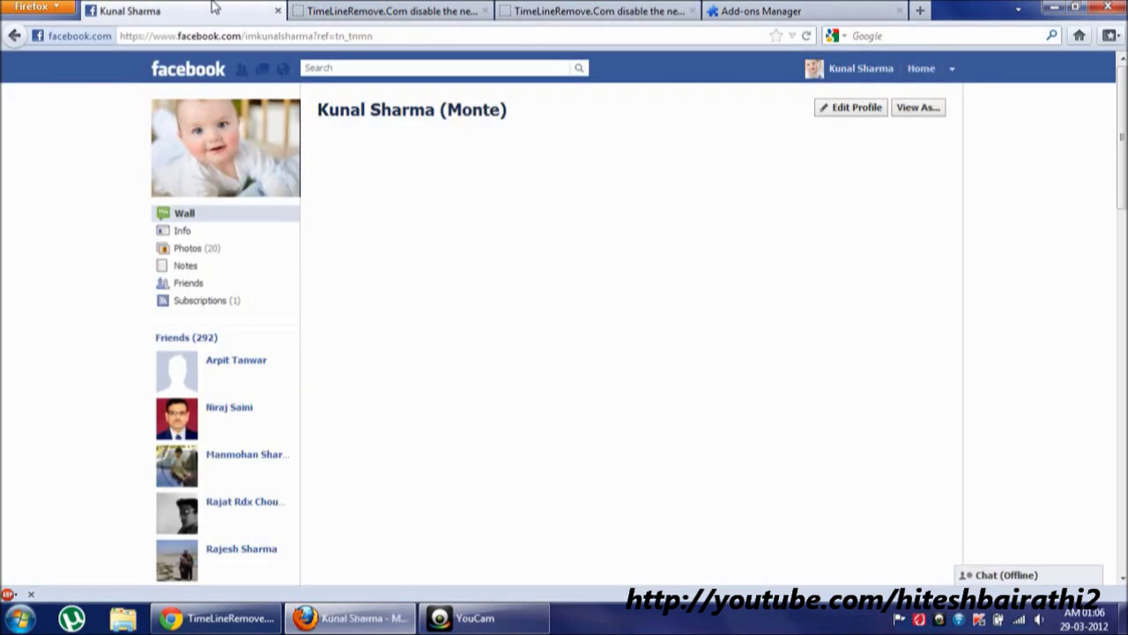
pyautogui.click(806, 37)
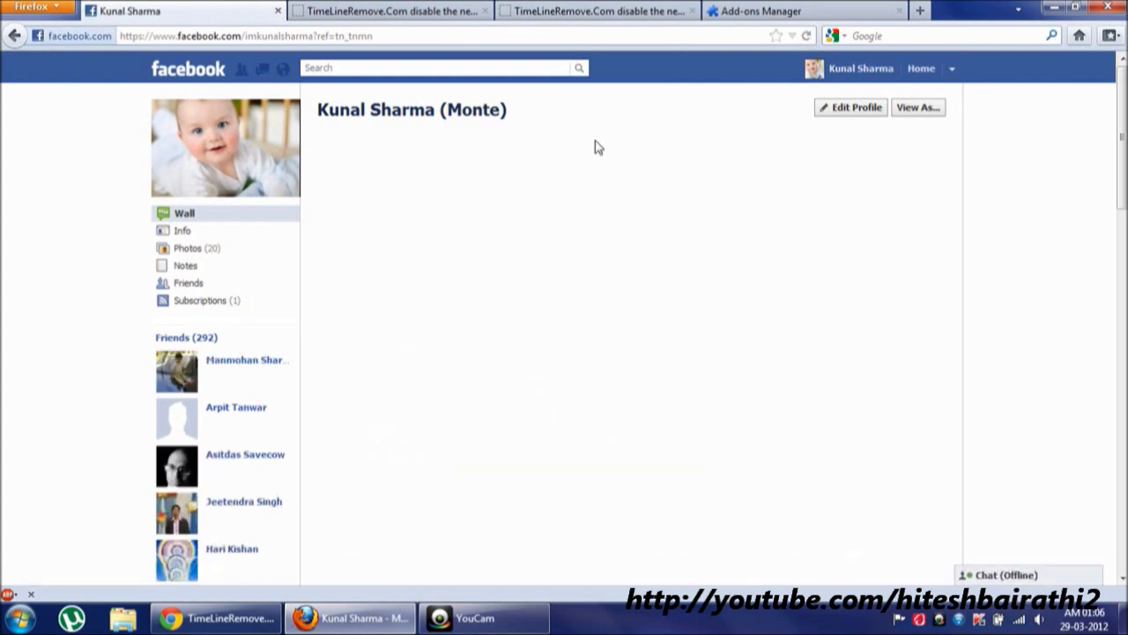
# Reload facebook and open the own profile, then close and relaunch Firefox.
pyautogui.click(411, 11)
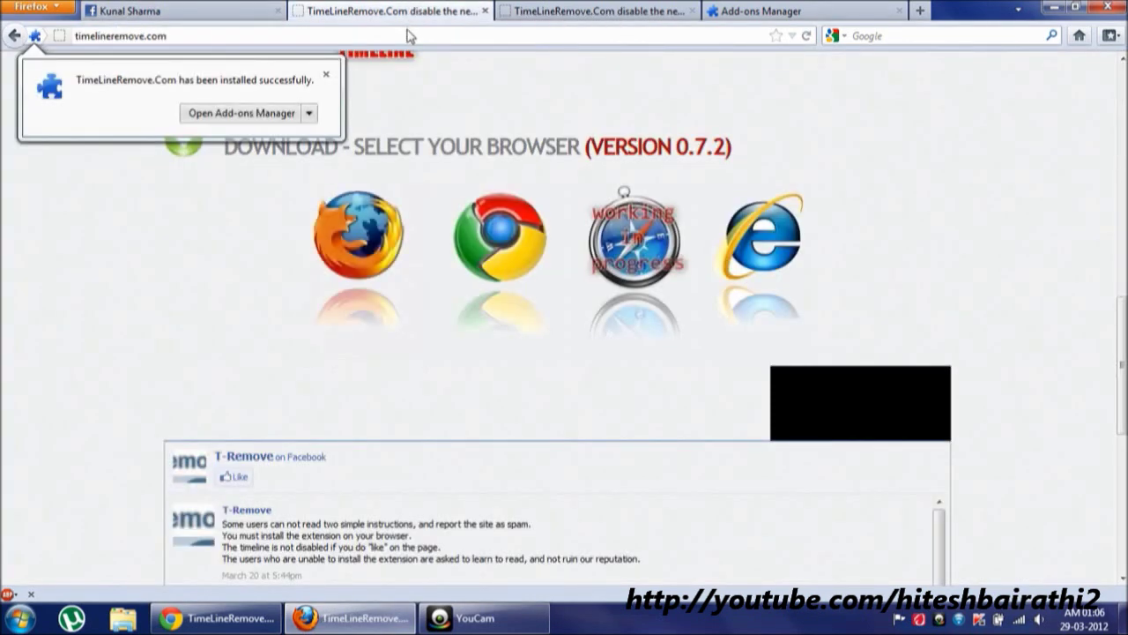
pyautogui.click(177, 11)
pyautogui.click(262, 35)
pyautogui.write('facebook')
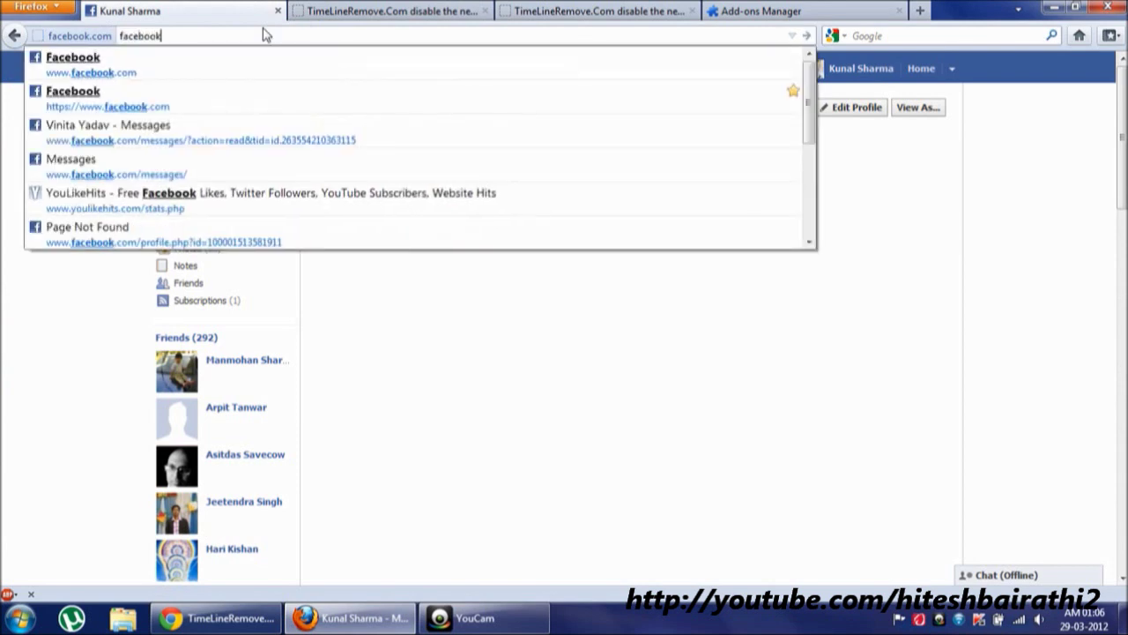
pyautogui.press('Return')
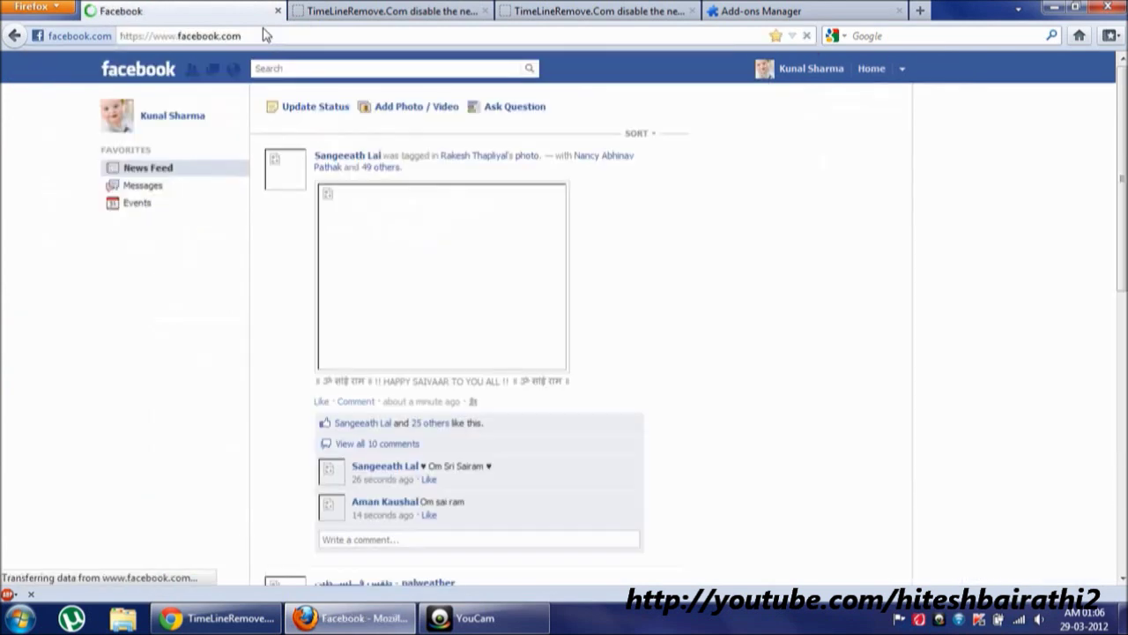
pyautogui.click(834, 81)
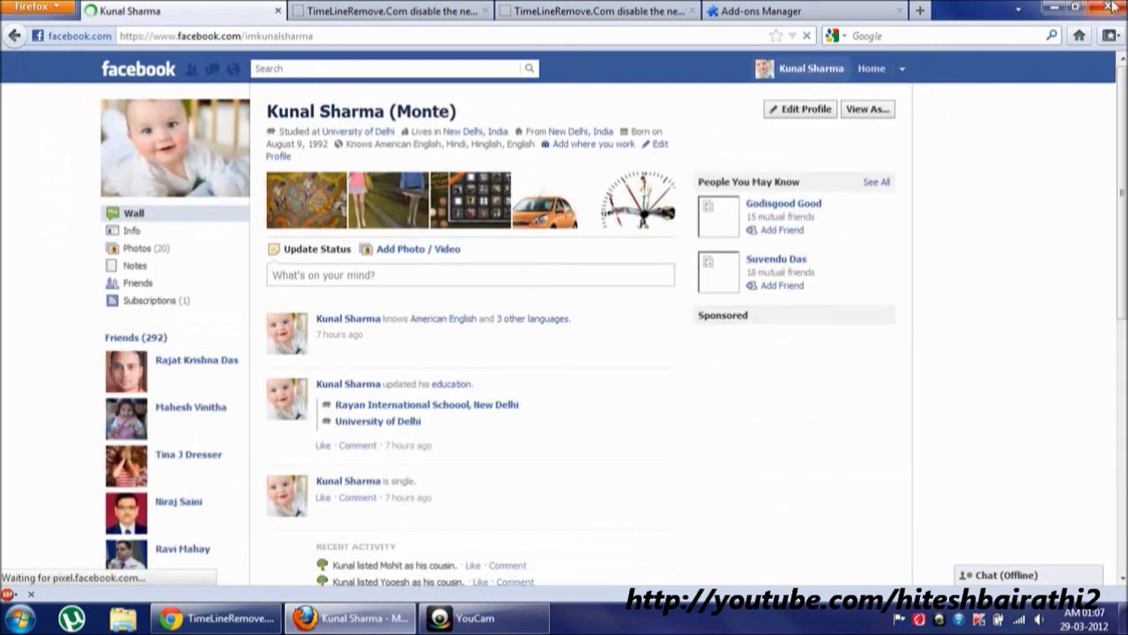
pyautogui.hotkey('alt', 'F4')
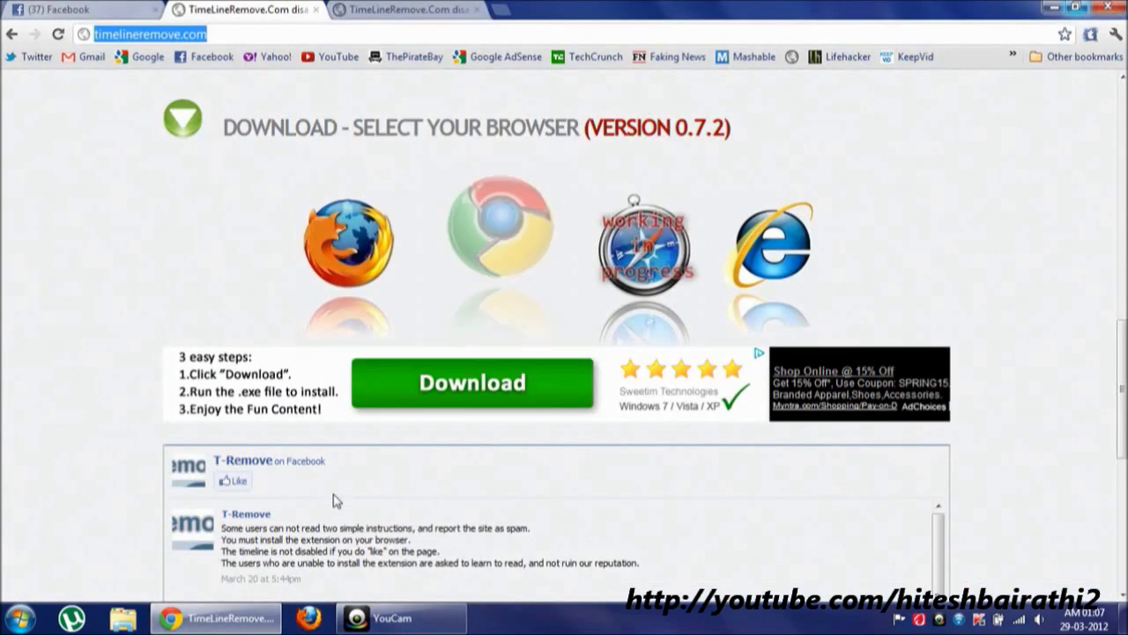
pyautogui.click(309, 618)
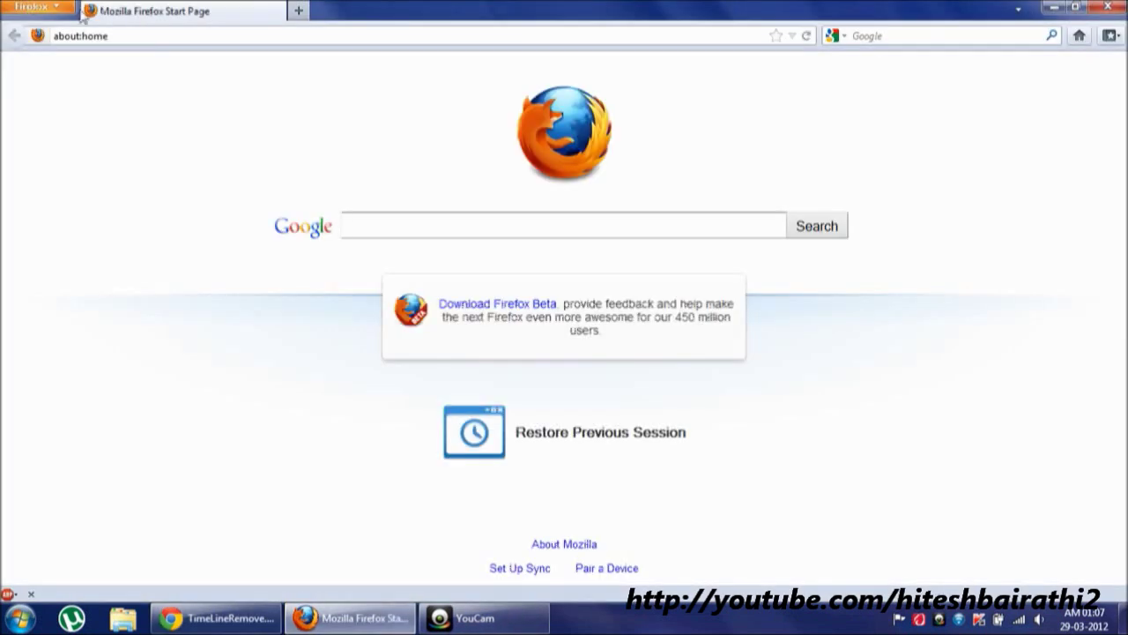
# Load facebook.com in Firefox and open your own profile, now shown in the Timeline layout.
pyautogui.write('facebook.com')
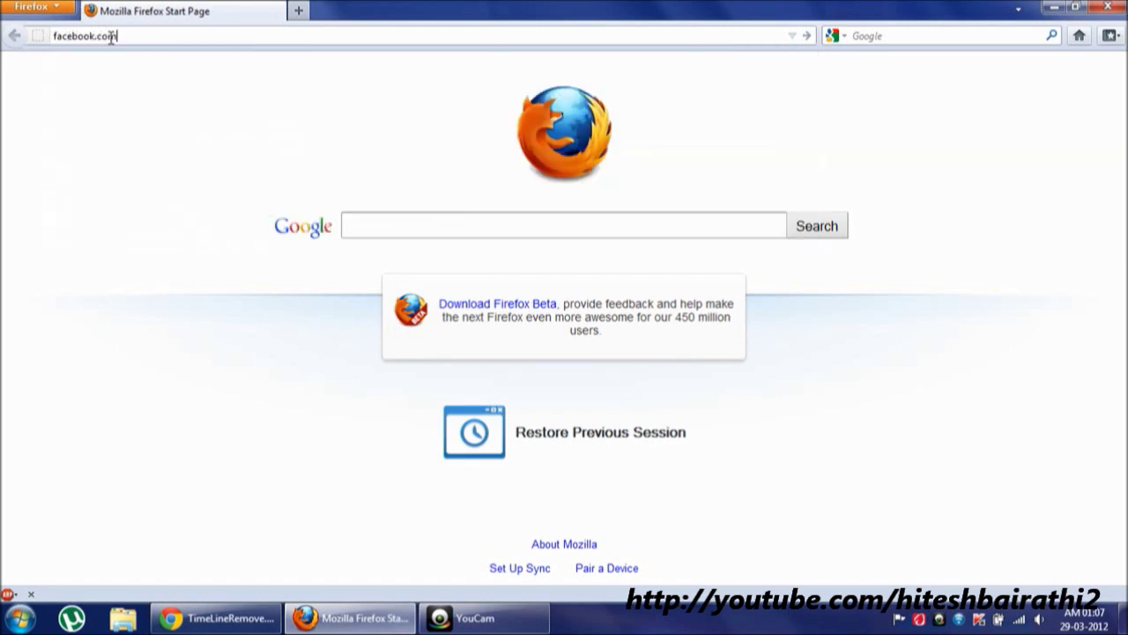
pyautogui.press('Return')
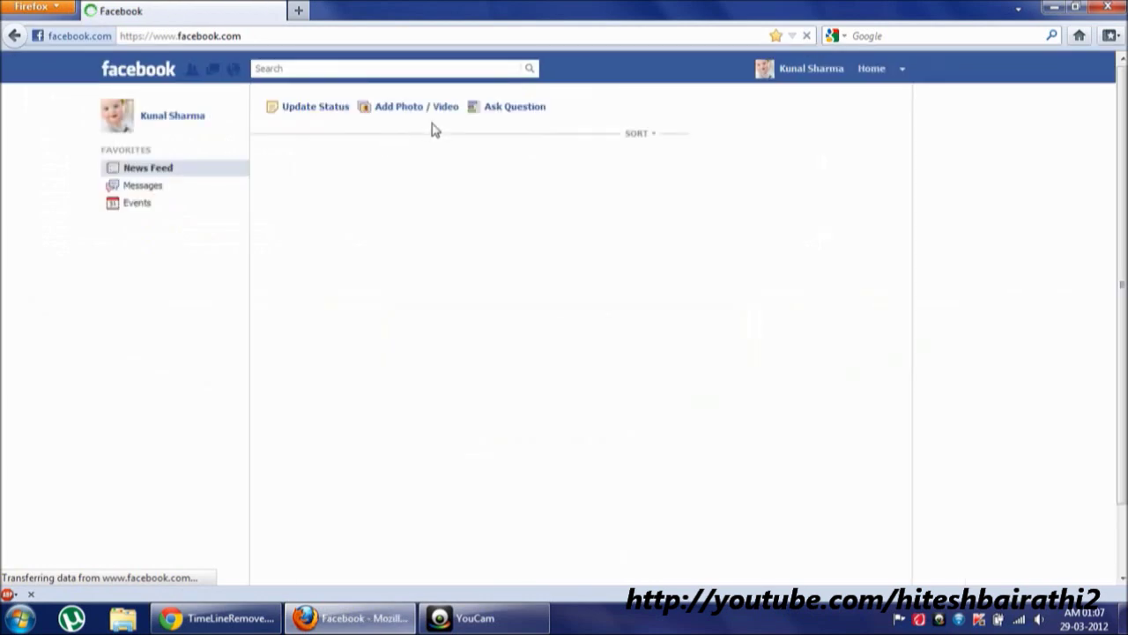
pyautogui.click(809, 76)
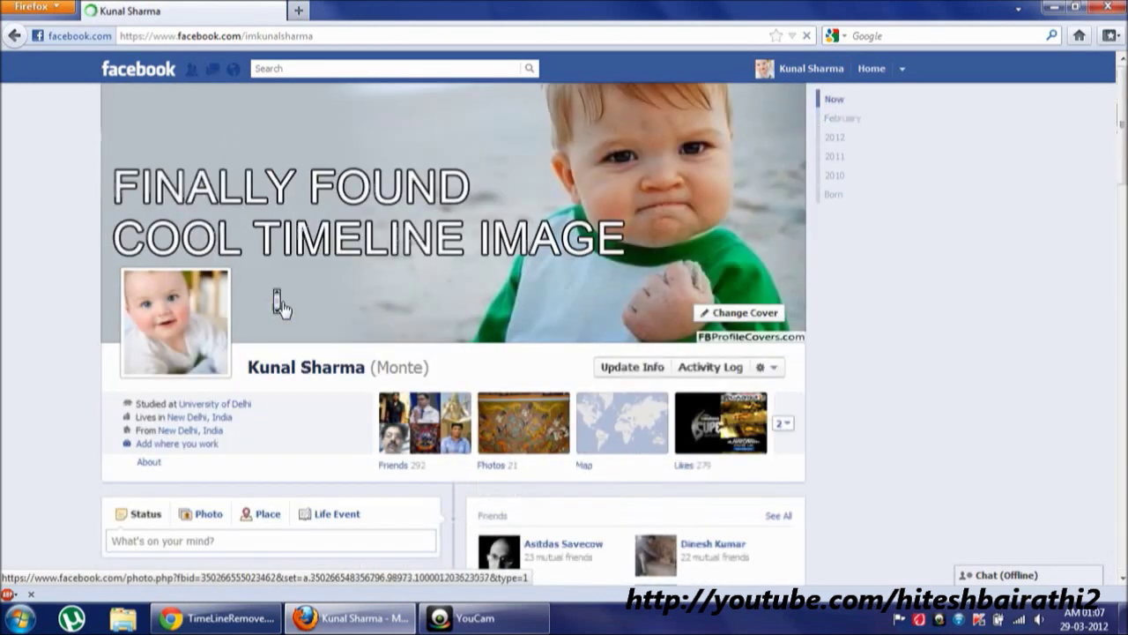
pyautogui.click(297, 10)
# Load timelineremove.com in the new Firefox tab and scroll through the page.
pyautogui.write('s')
pyautogui.press('BackSpace')
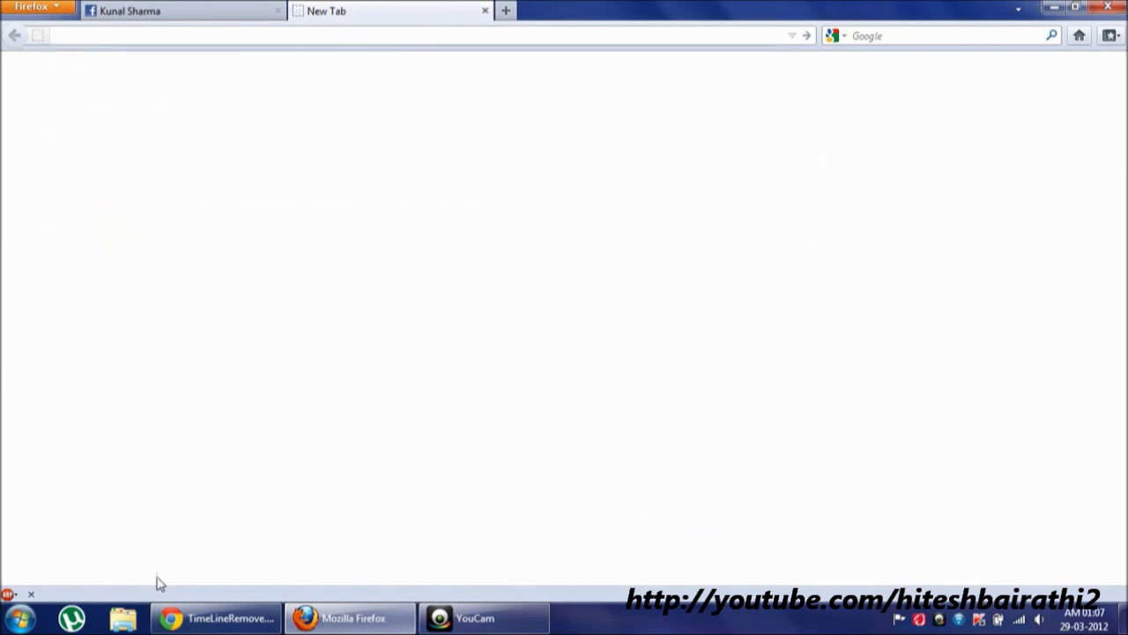
pyautogui.write('time')
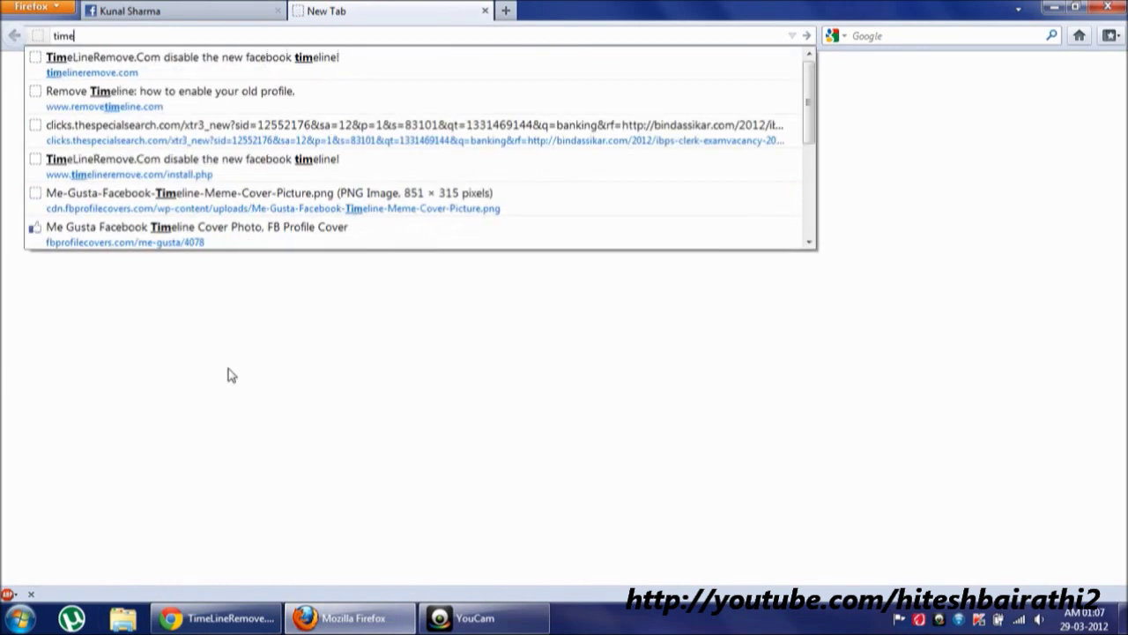
pyautogui.write('lineremove.com')
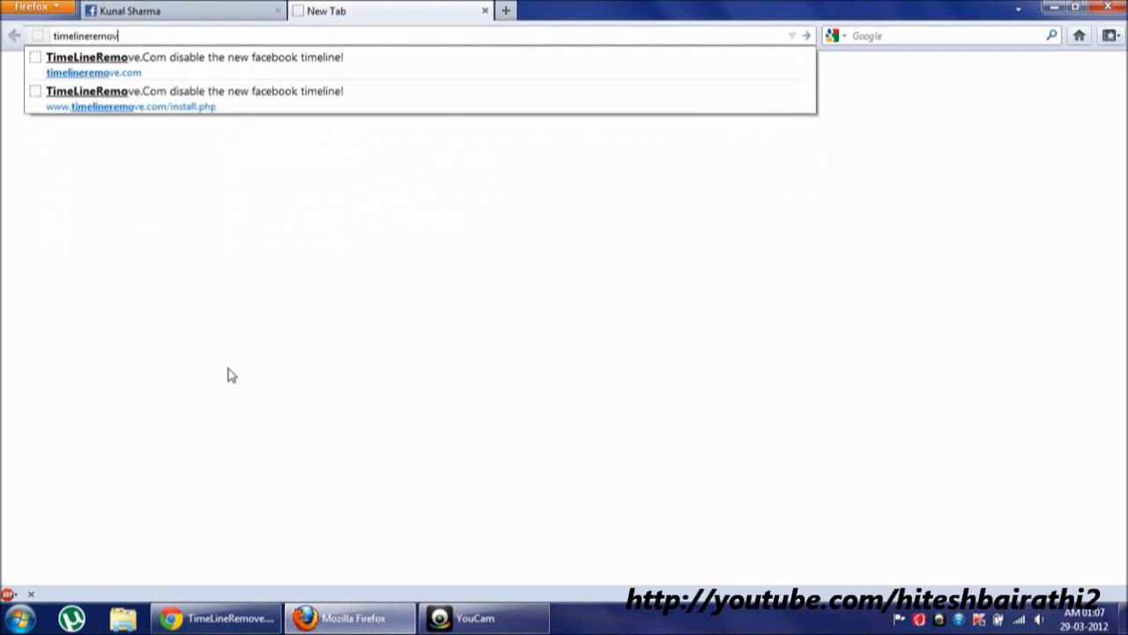
pyautogui.press('Return')
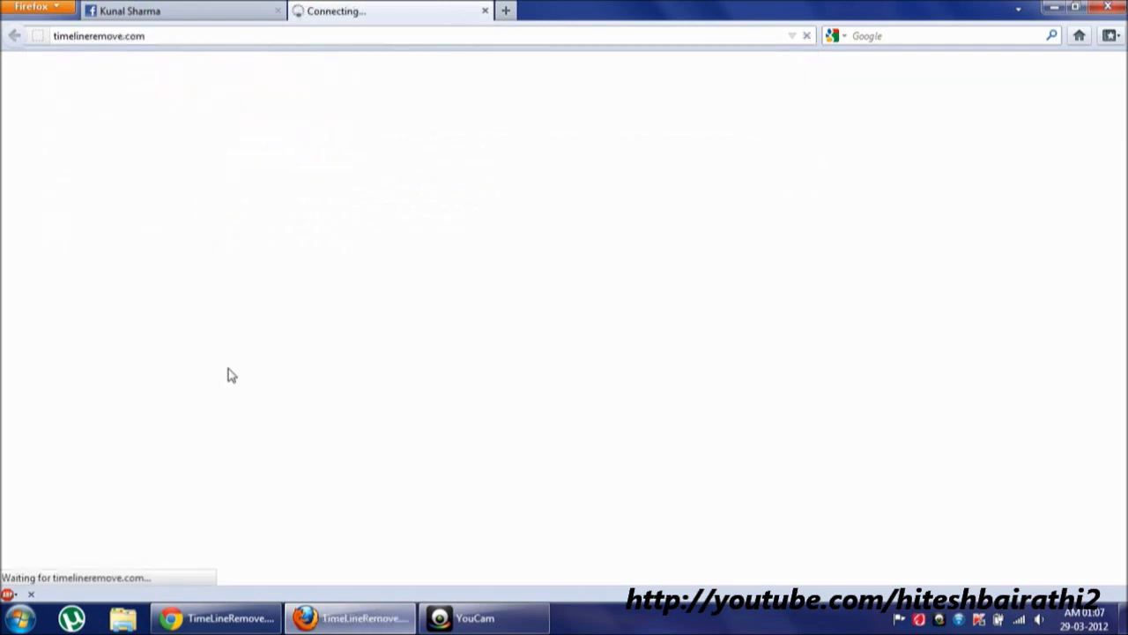
pyautogui.scroll(-5, 388, 324)
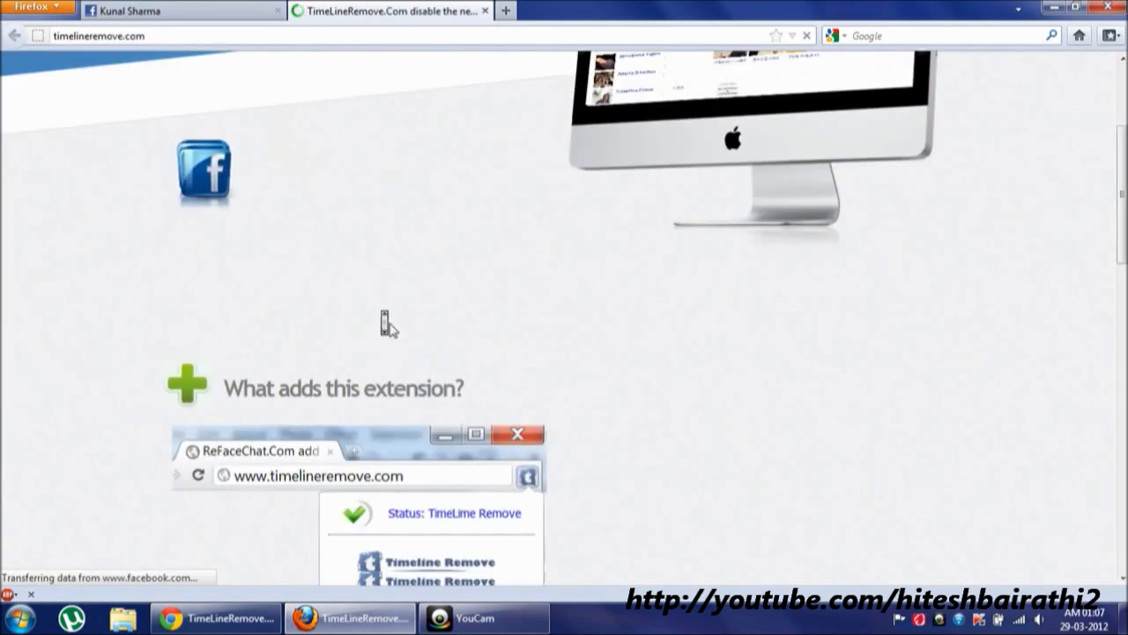
pyautogui.scroll(-5, 388, 324)
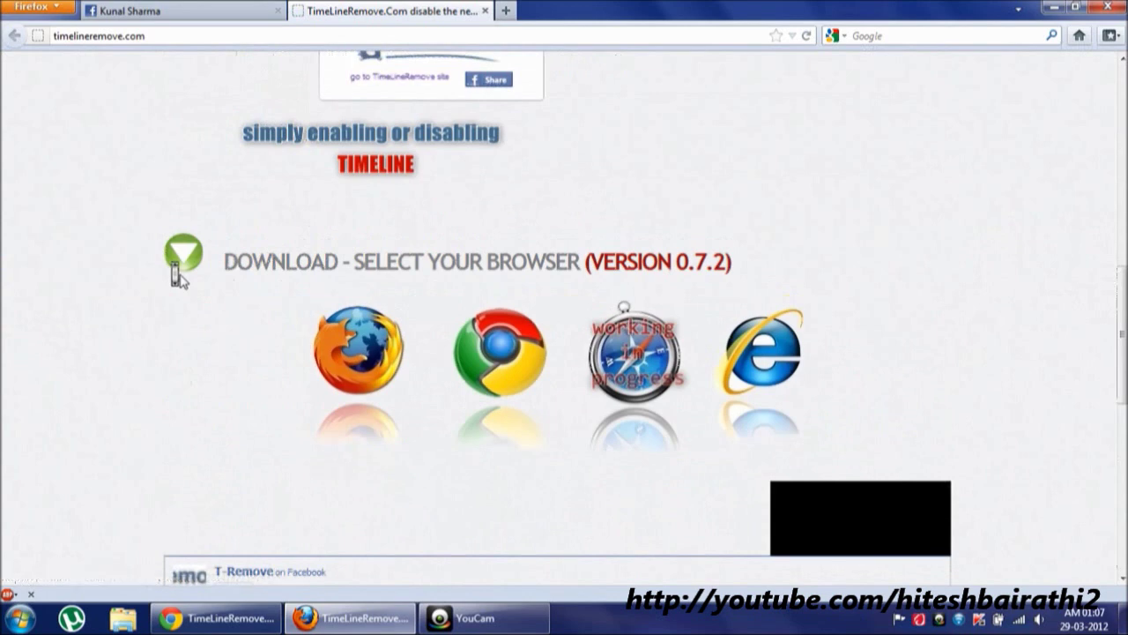
pyautogui.scroll(10, 182, 278)
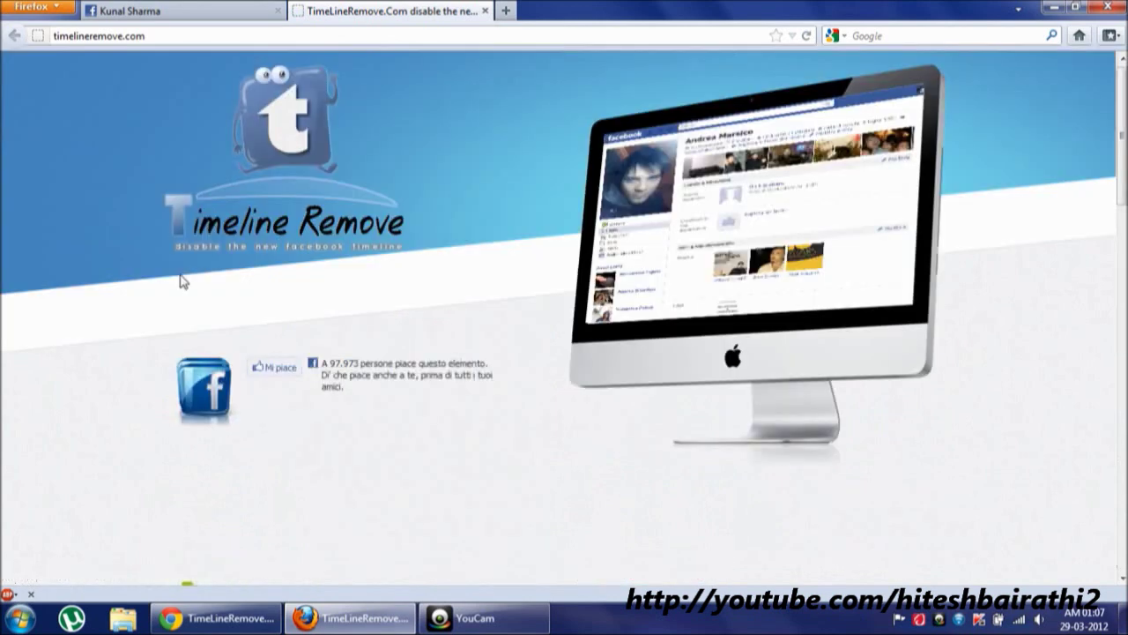
# Switch to Google Chrome and bring up its Facebook news feed tab.
pyautogui.click(169, 9)
pyautogui.click(355, 7)
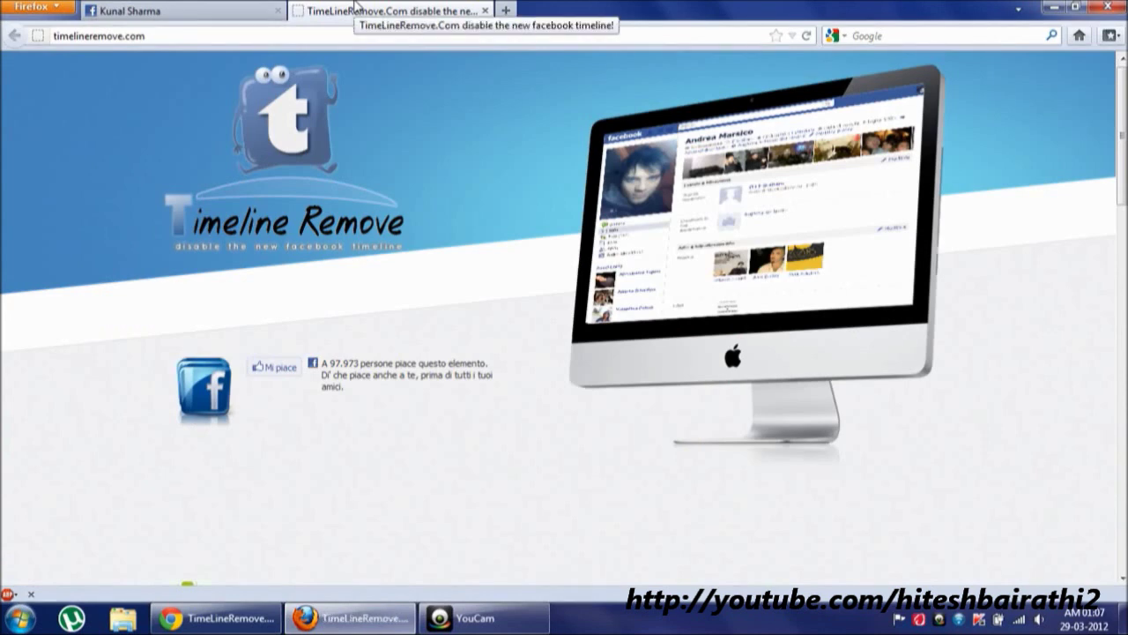
pyautogui.click(212, 618)
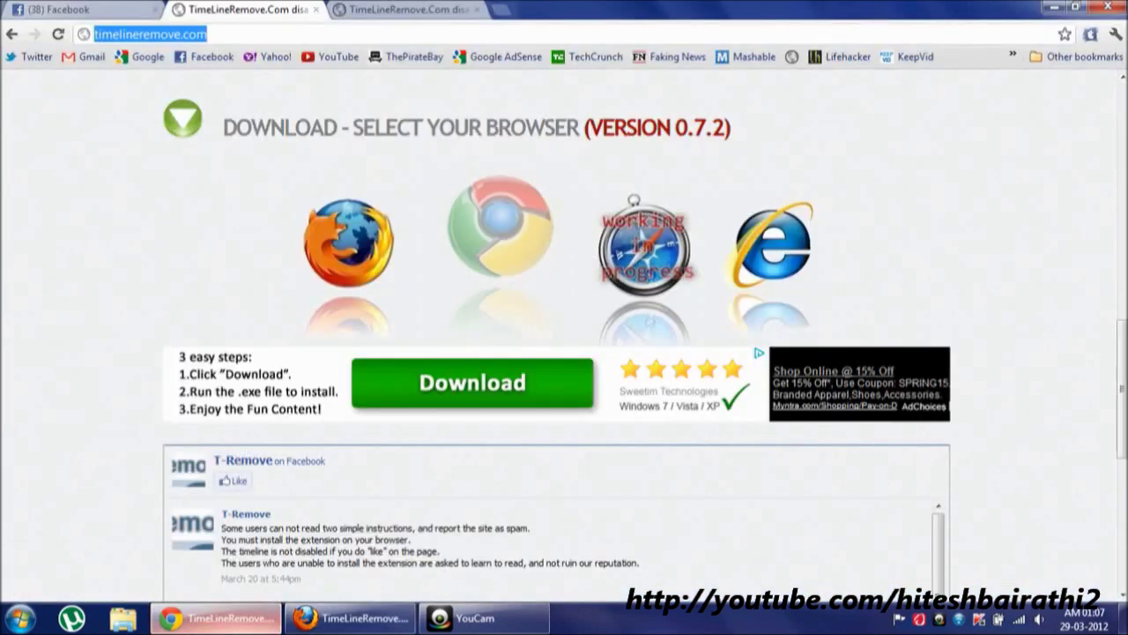
pyautogui.click(396, 7)
pyautogui.click(99, 7)
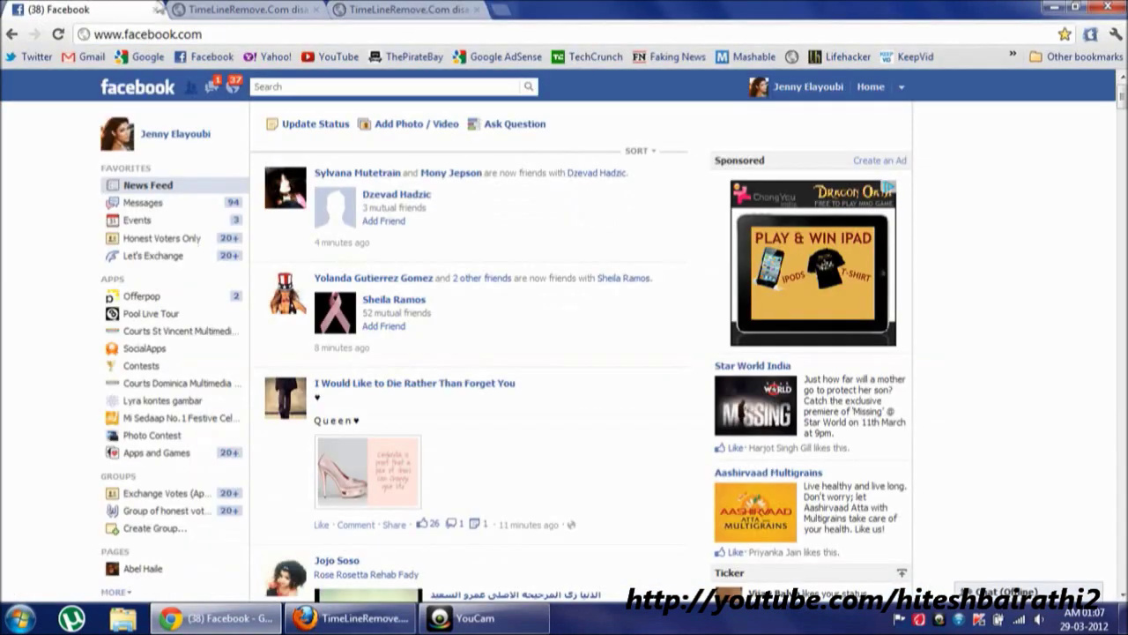